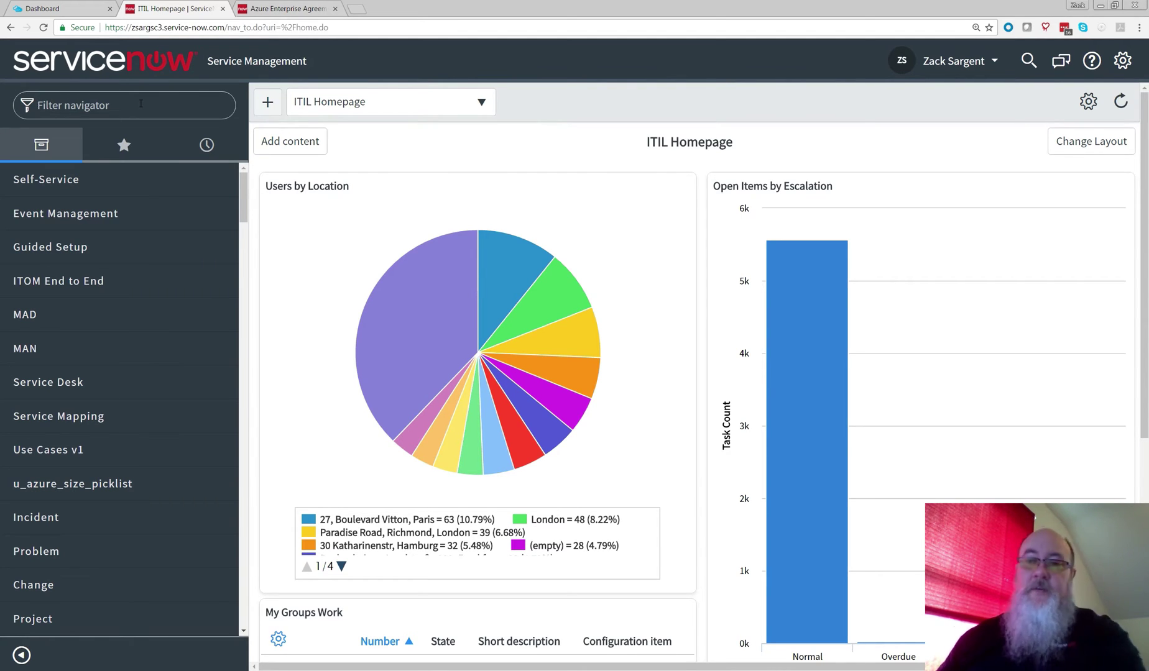
Step: Filter the navigator for azure and start a new Azure Service Principal credential record
left_click(141, 104)
type("a")
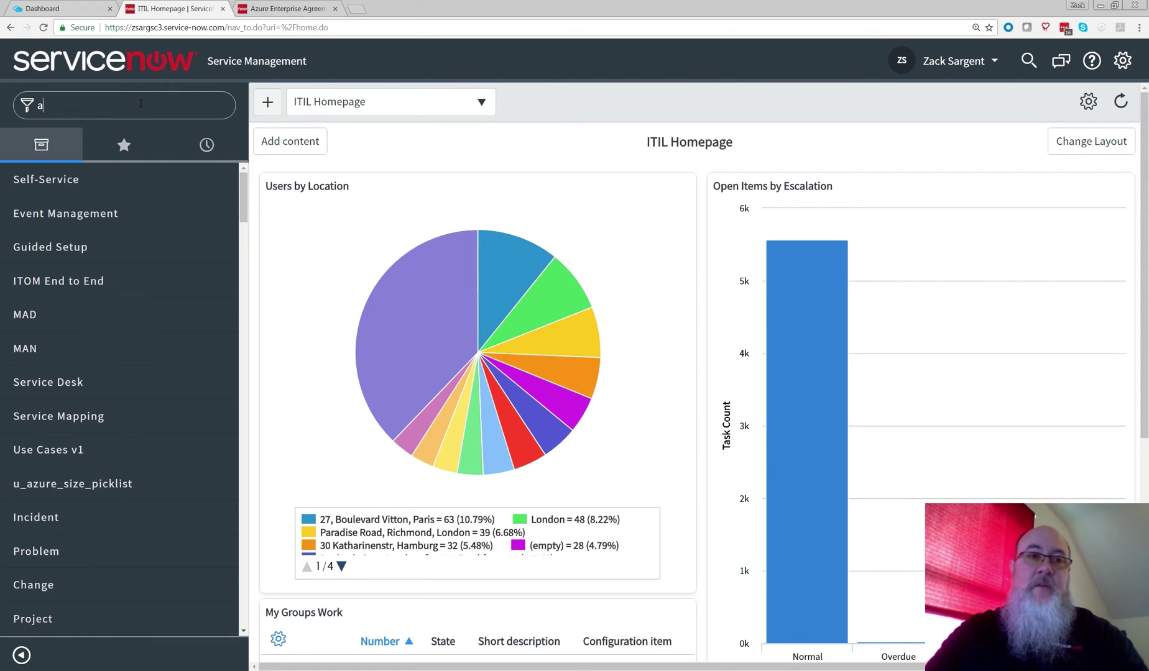
type("zure")
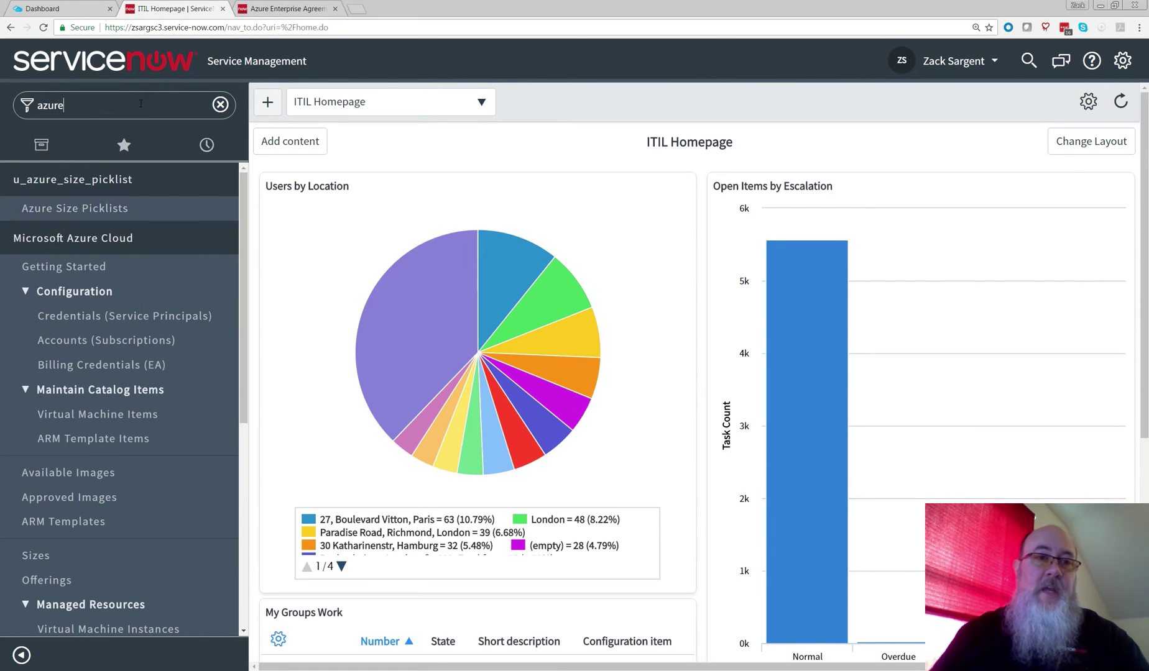
scroll(115, 252, "down", 2)
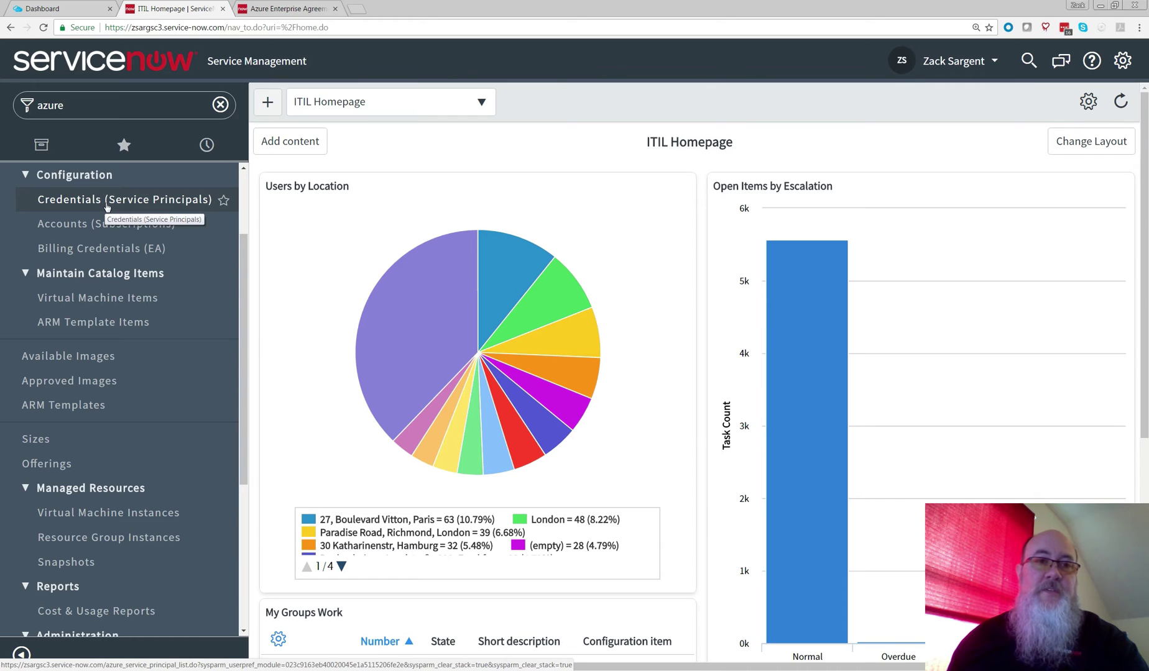
left_click(107, 206)
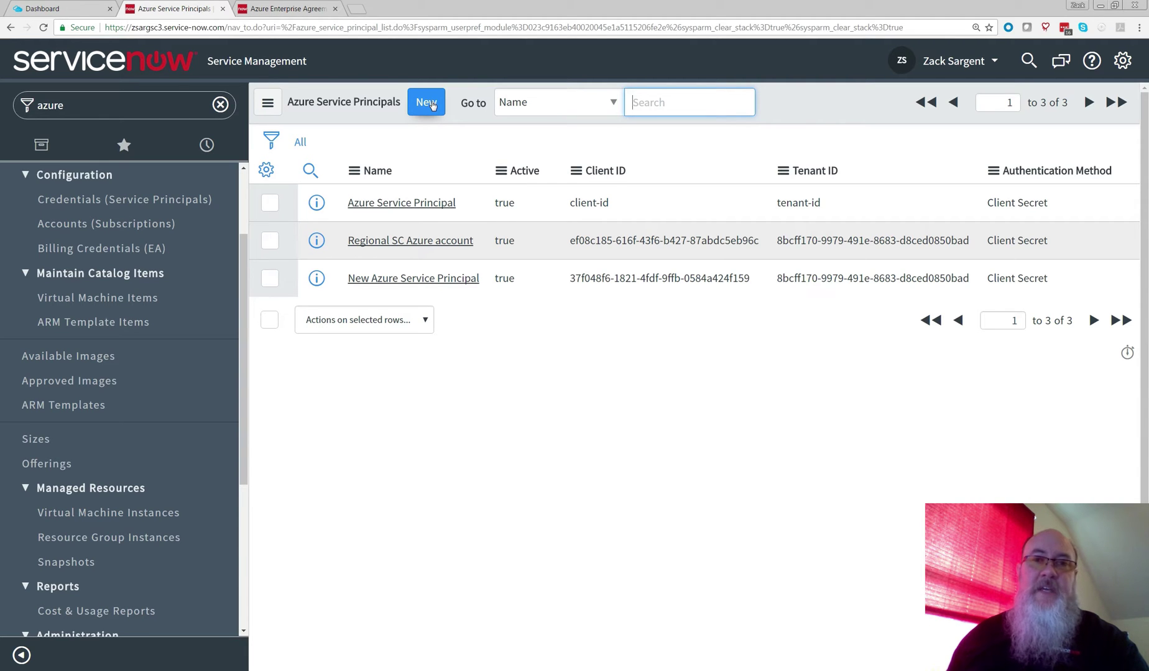
left_click(433, 106)
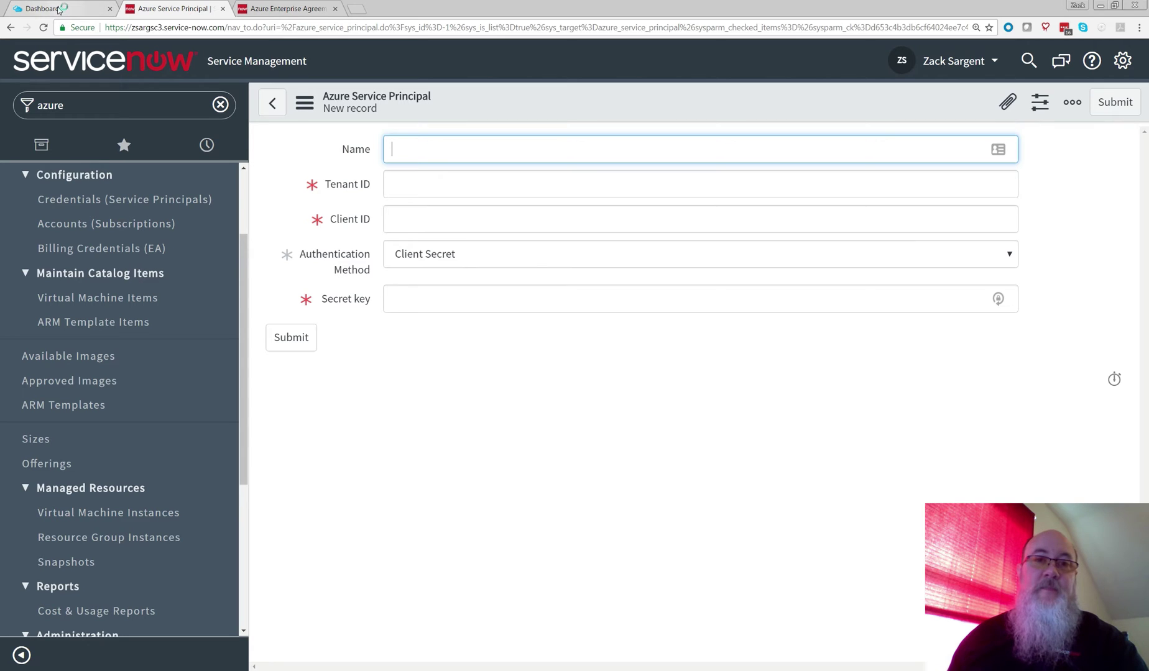
left_click(59, 10)
Step: Open Azure Active Directory from the dashboard and view its User settings
left_click(85, 62)
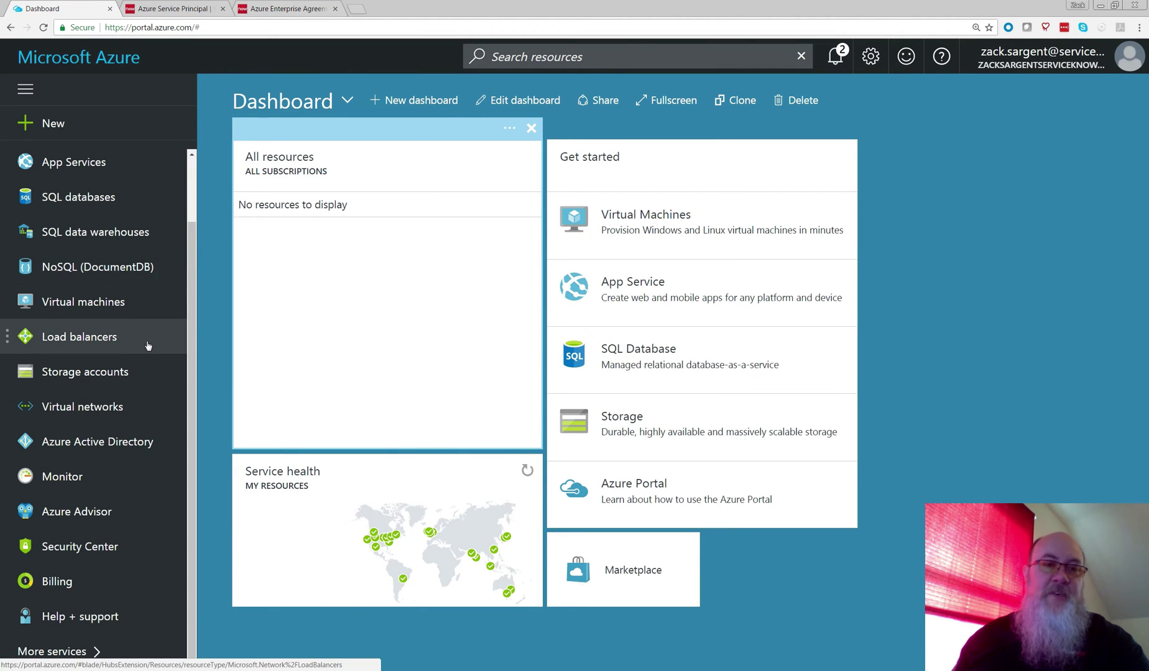
left_click(107, 442)
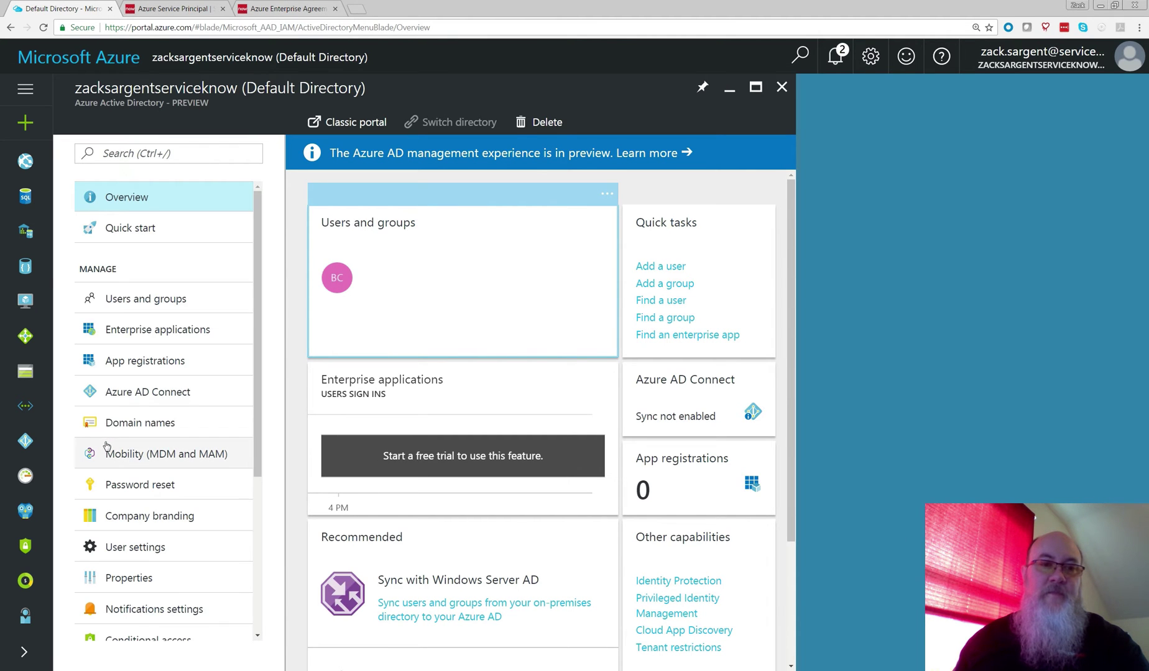
scroll(127, 423, "down", 3)
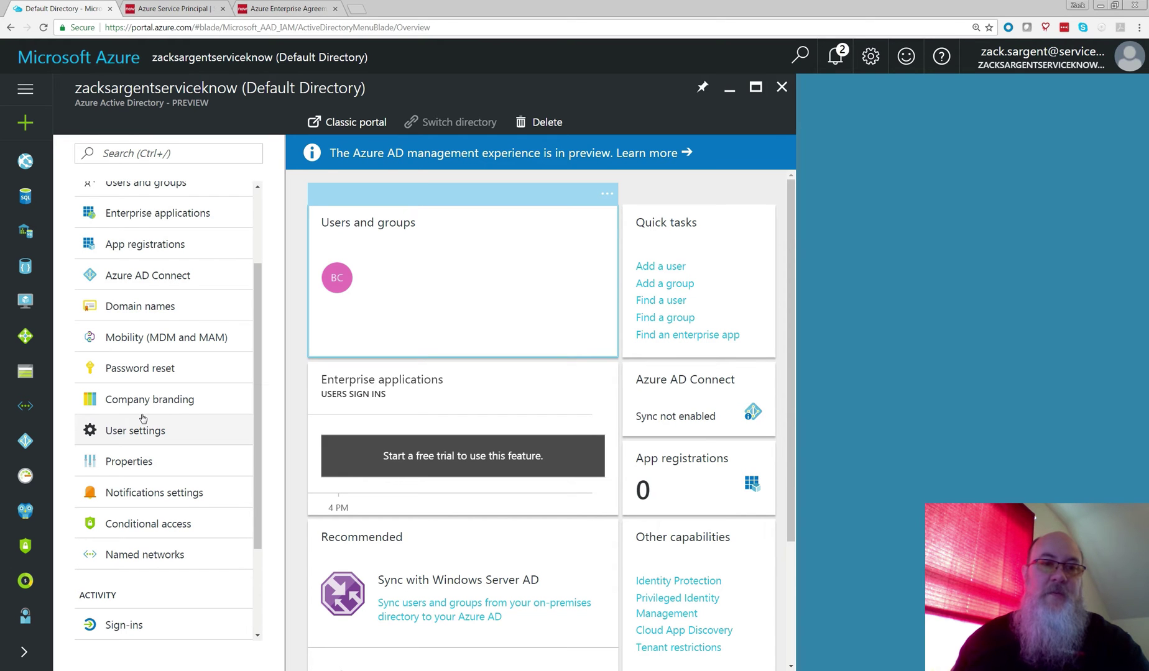
scroll(143, 418, "down", 3)
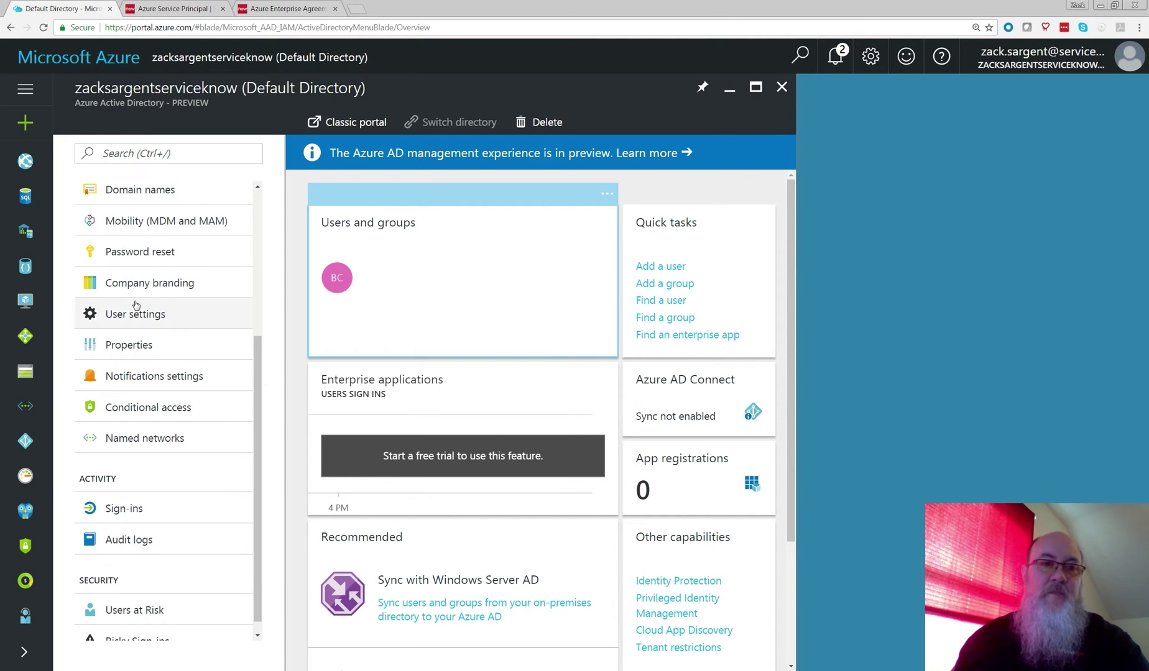
left_click(135, 314)
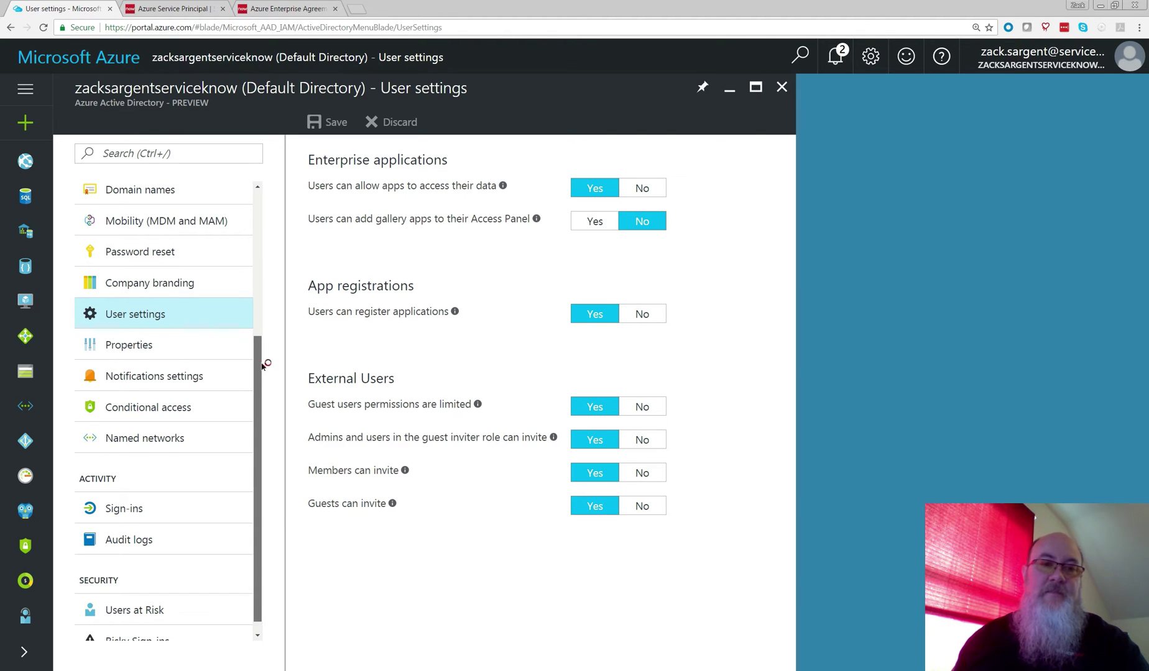
Step: Review the Default Directory's Properties, then bring up its Users and groups page
left_click_drag(261, 366, 259, 415)
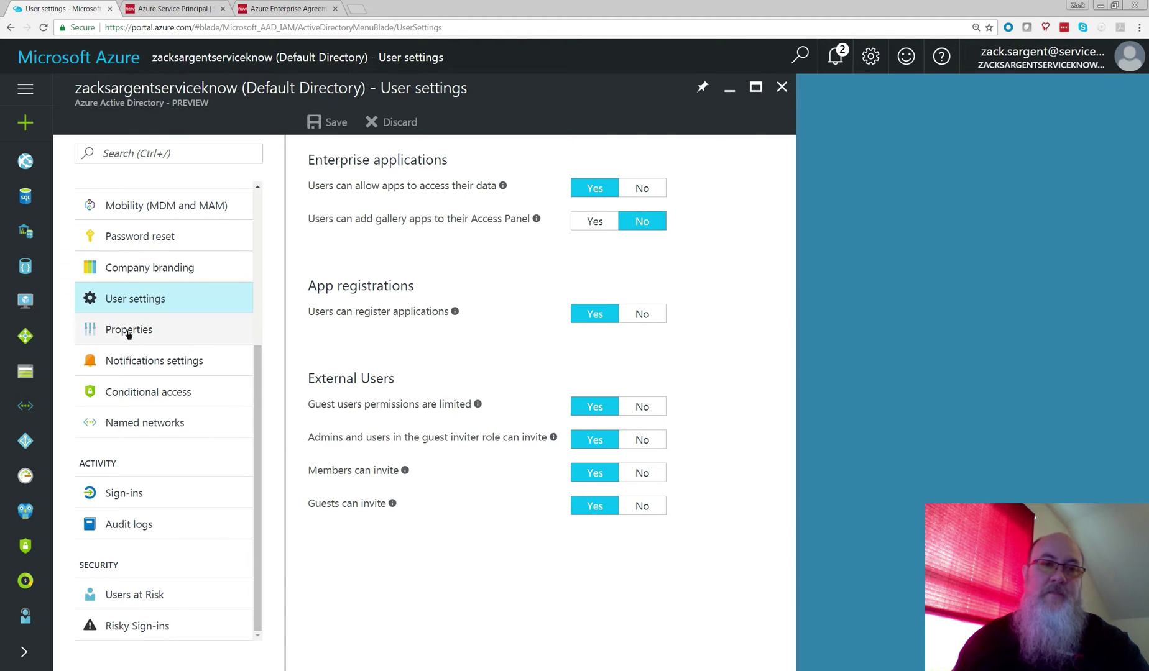
left_click(196, 332)
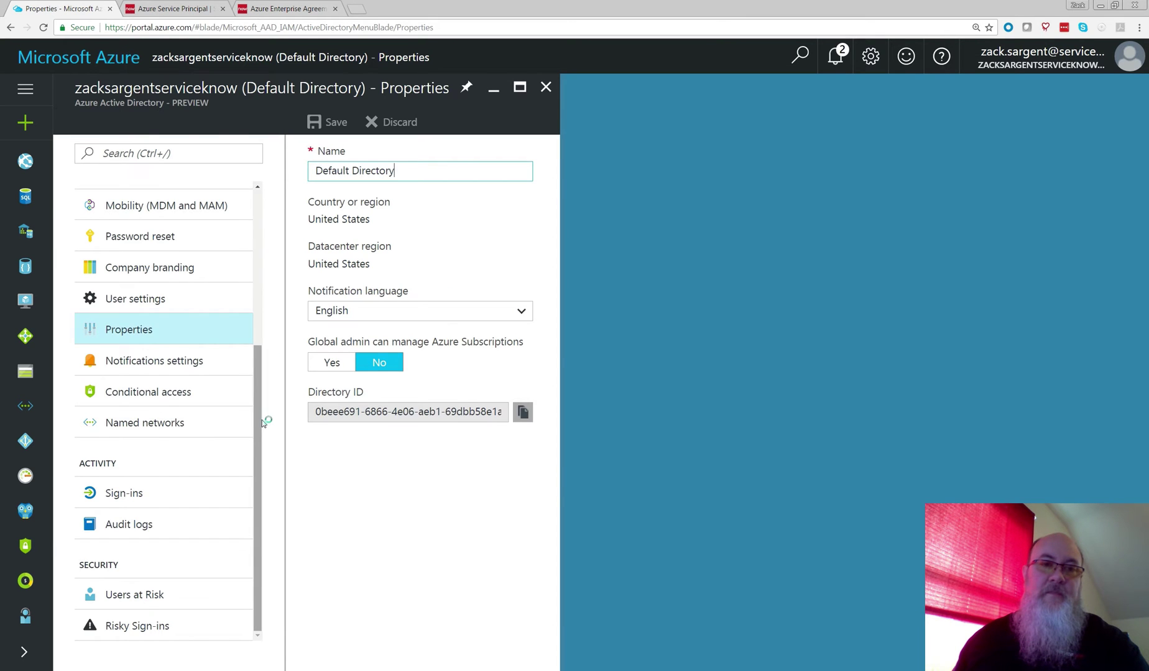
left_click_drag(257, 348, 256, 223)
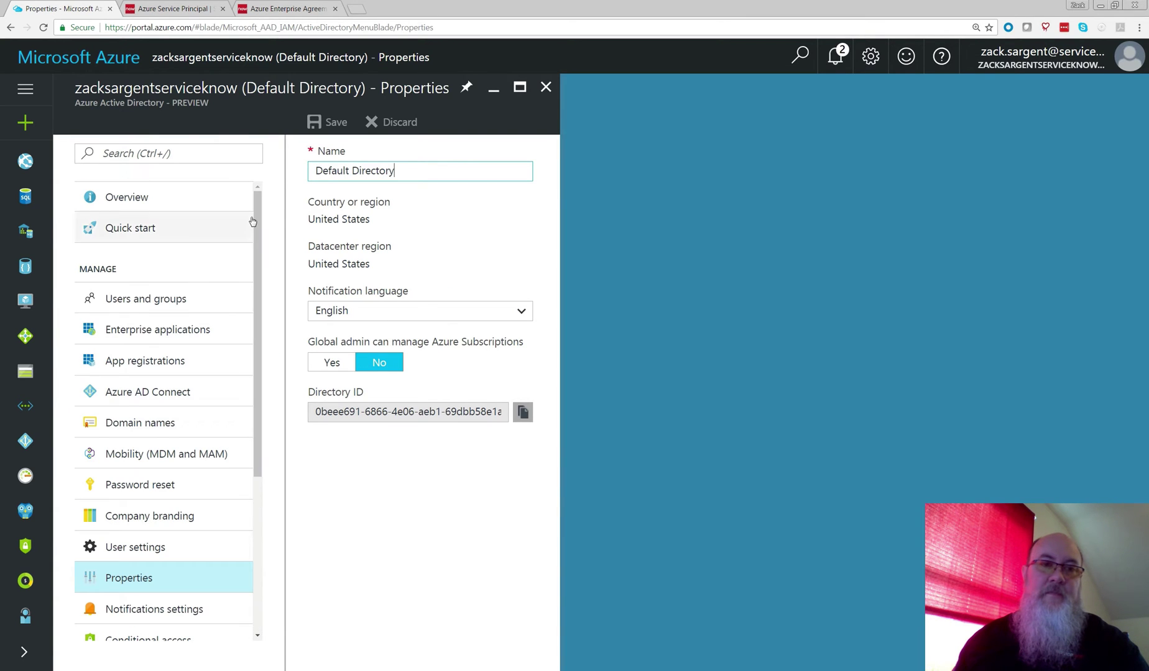
left_click(159, 300)
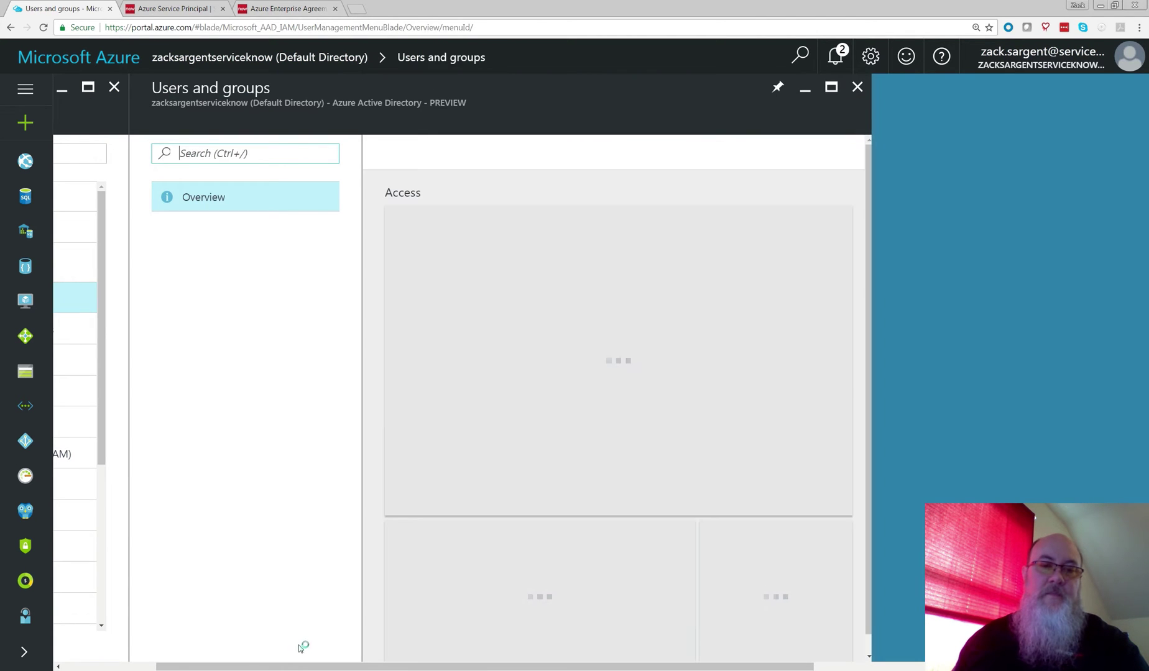
left_click(136, 668)
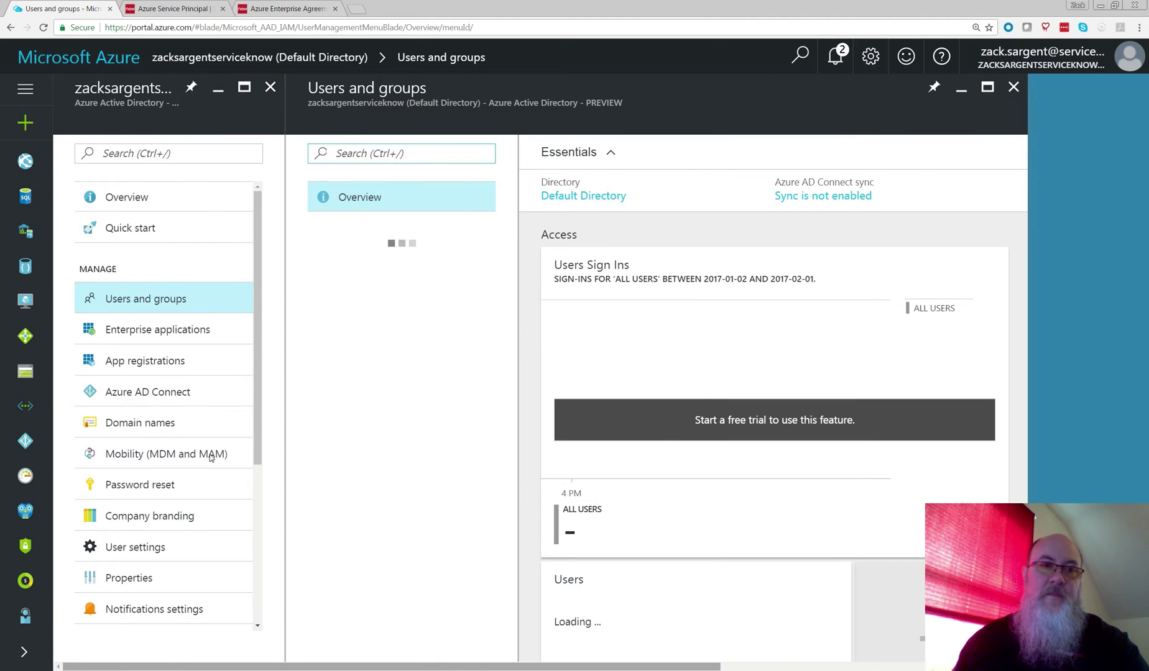
Step: Confirm the directory's only user holds the Global administrator role, then return to the overview
left_click(1013, 87)
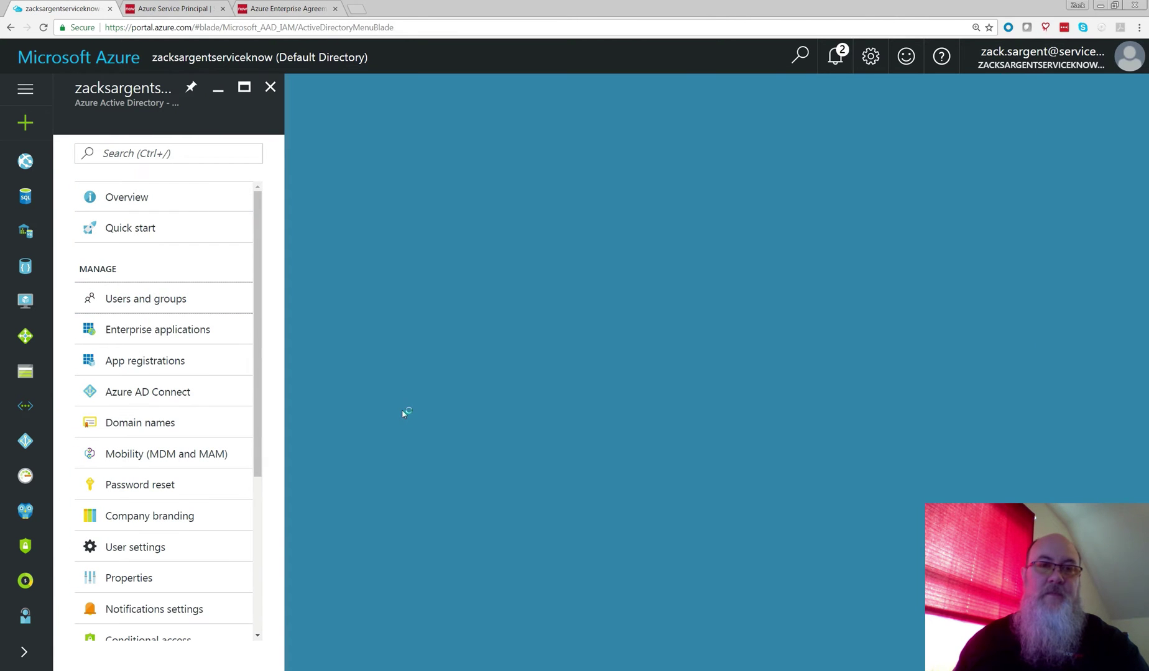
left_click(173, 305)
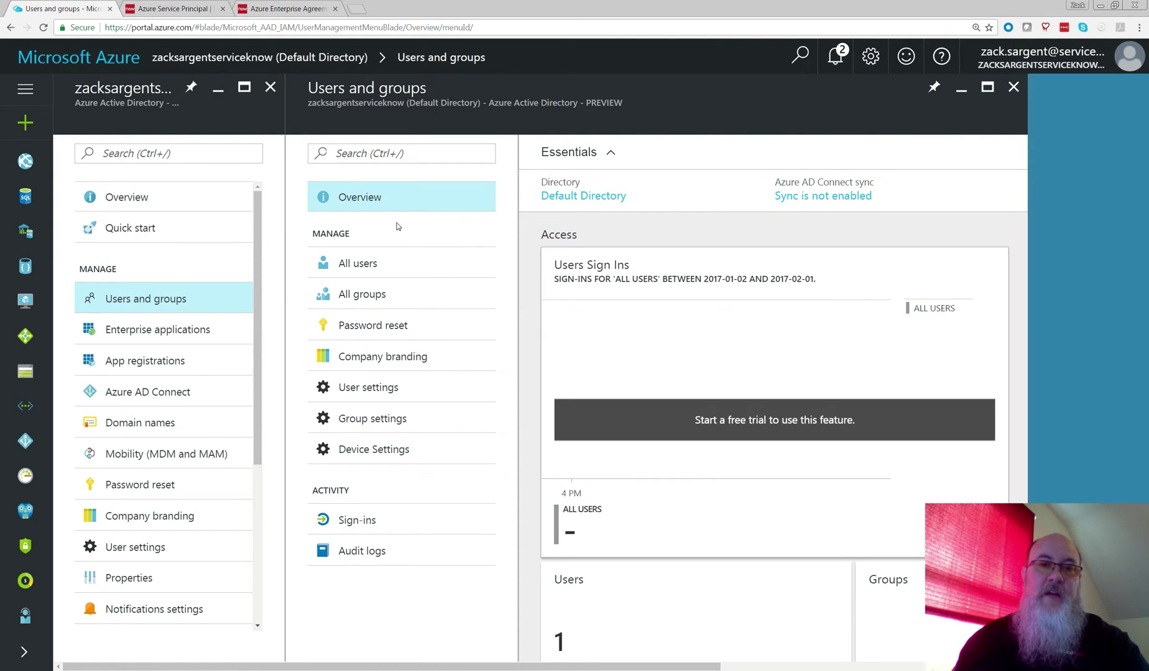
left_click(364, 262)
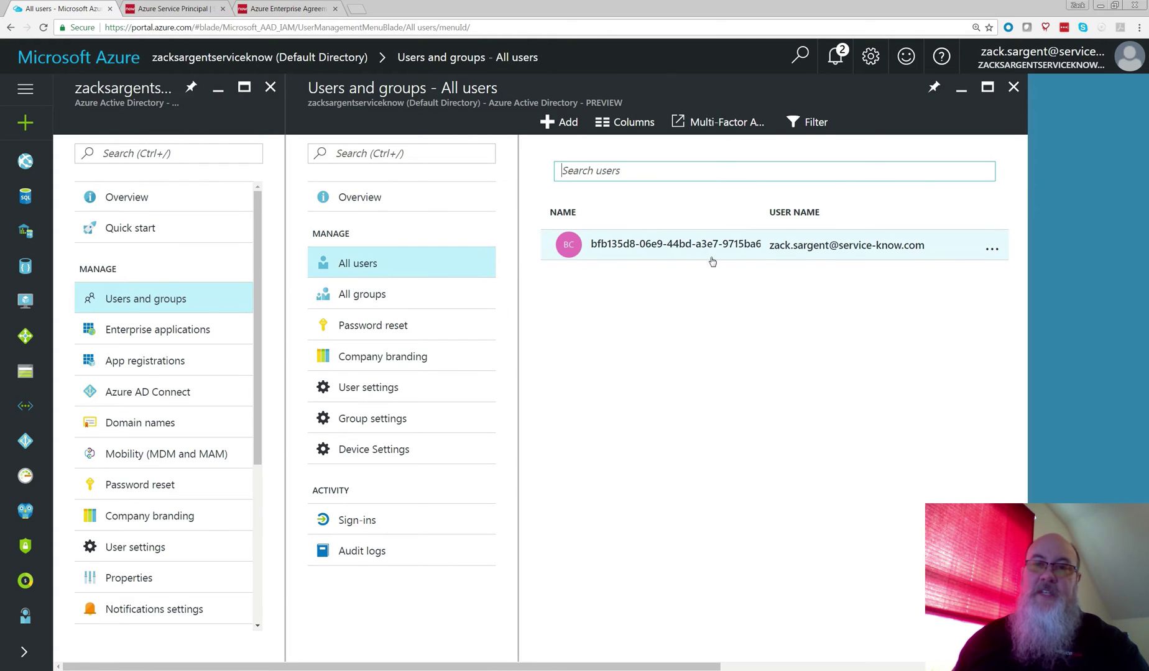
left_click(712, 249)
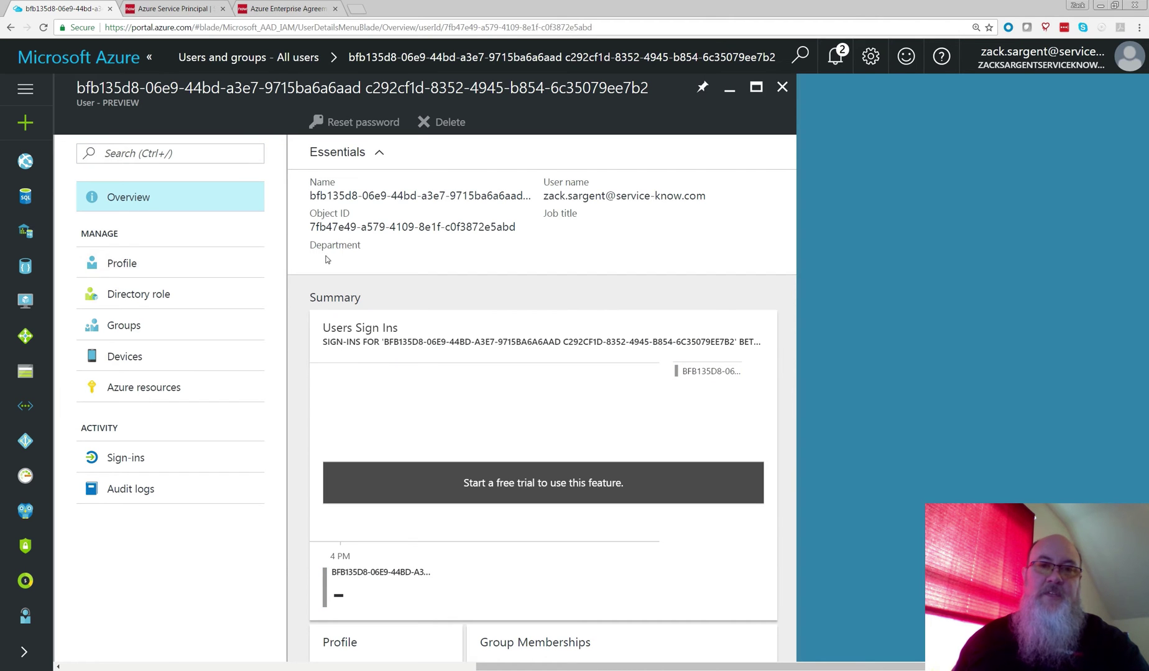
left_click(121, 299)
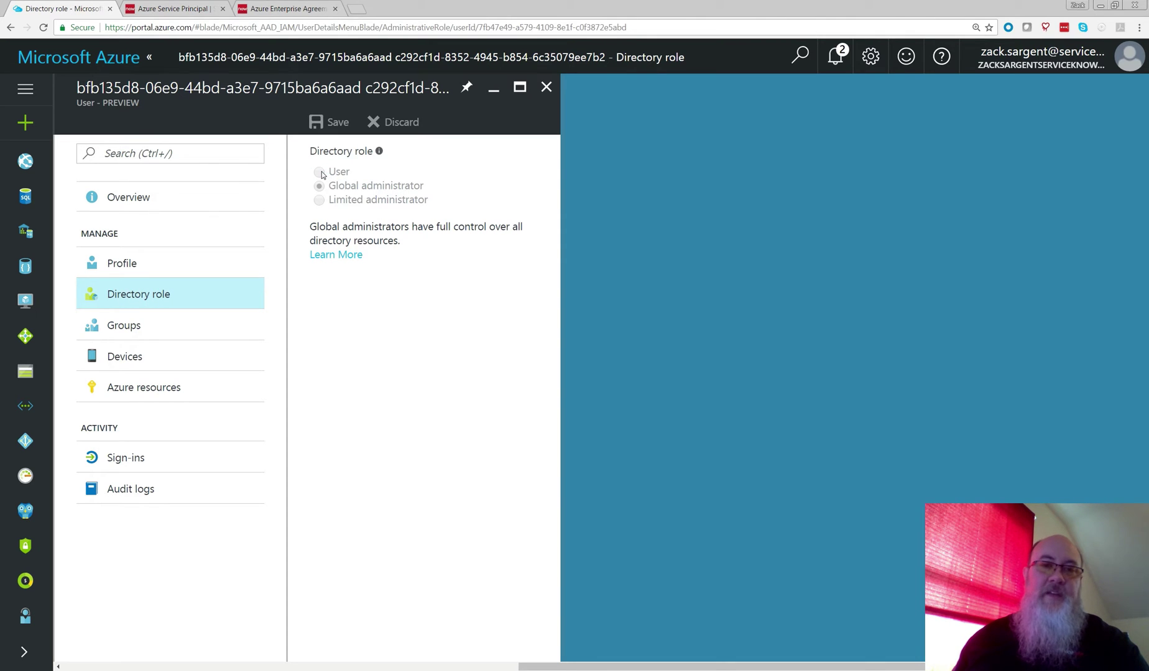
left_click(195, 260)
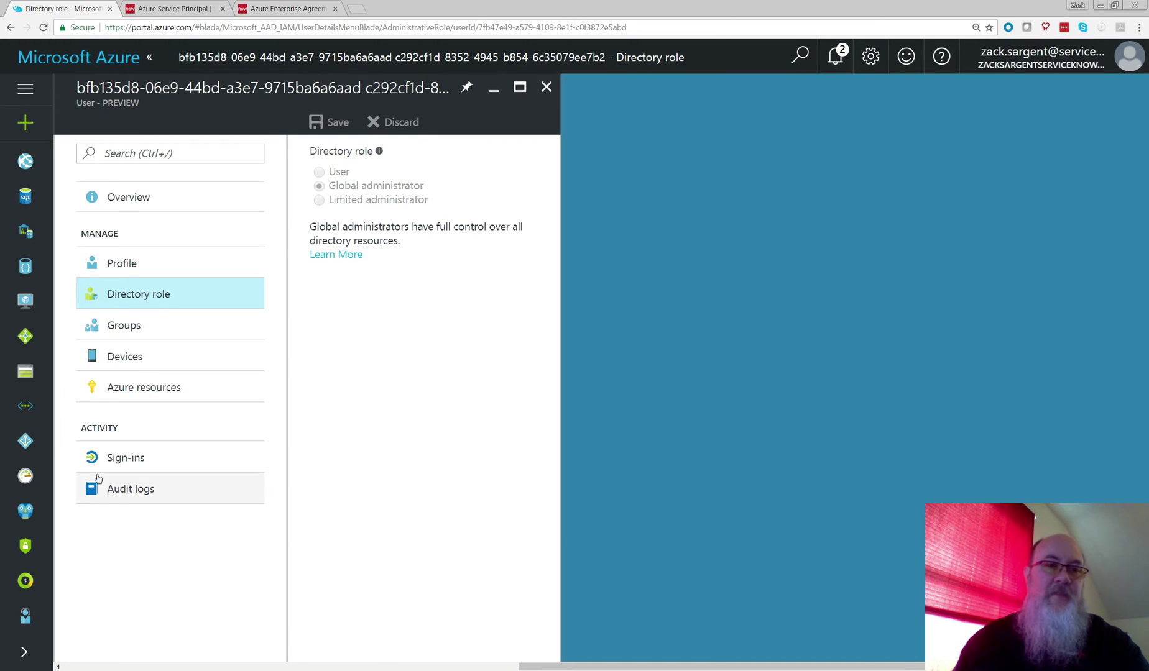
left_click(34, 450)
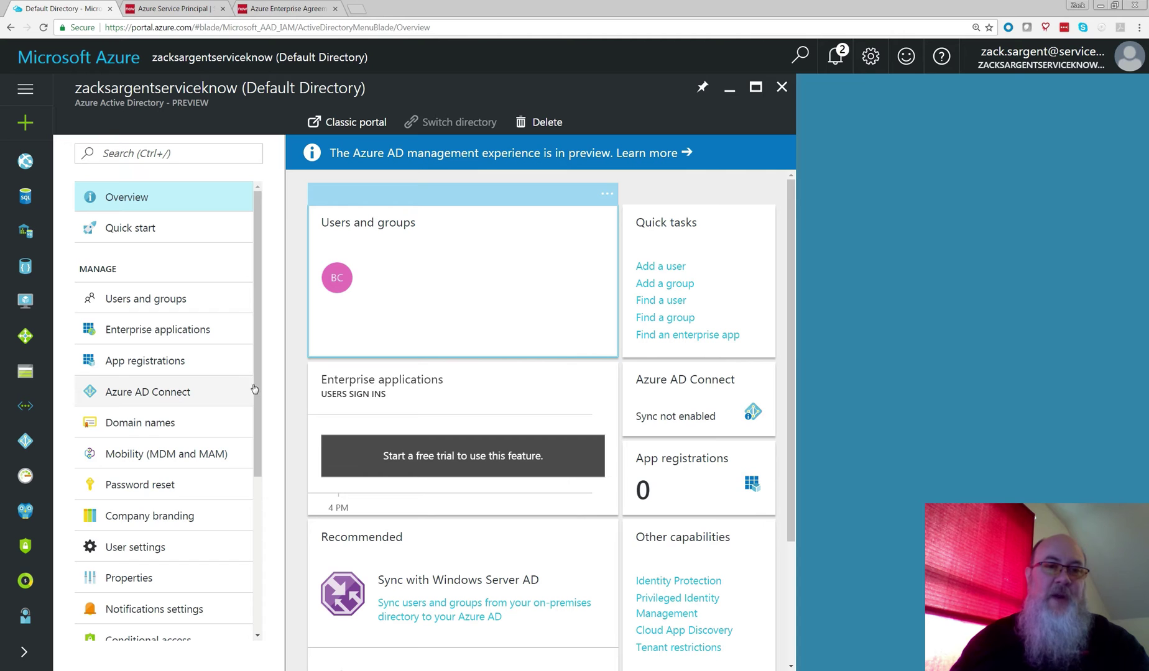
Step: Copy the Default Directory's Directory ID from its Properties page
left_click(156, 580)
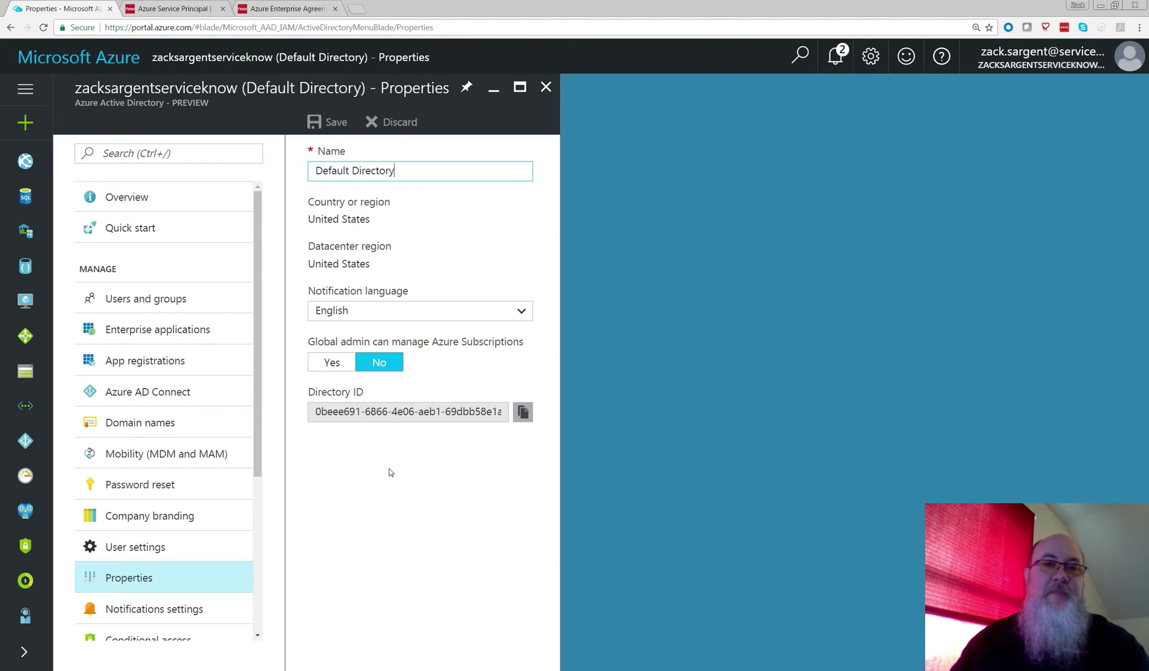
left_click(523, 413)
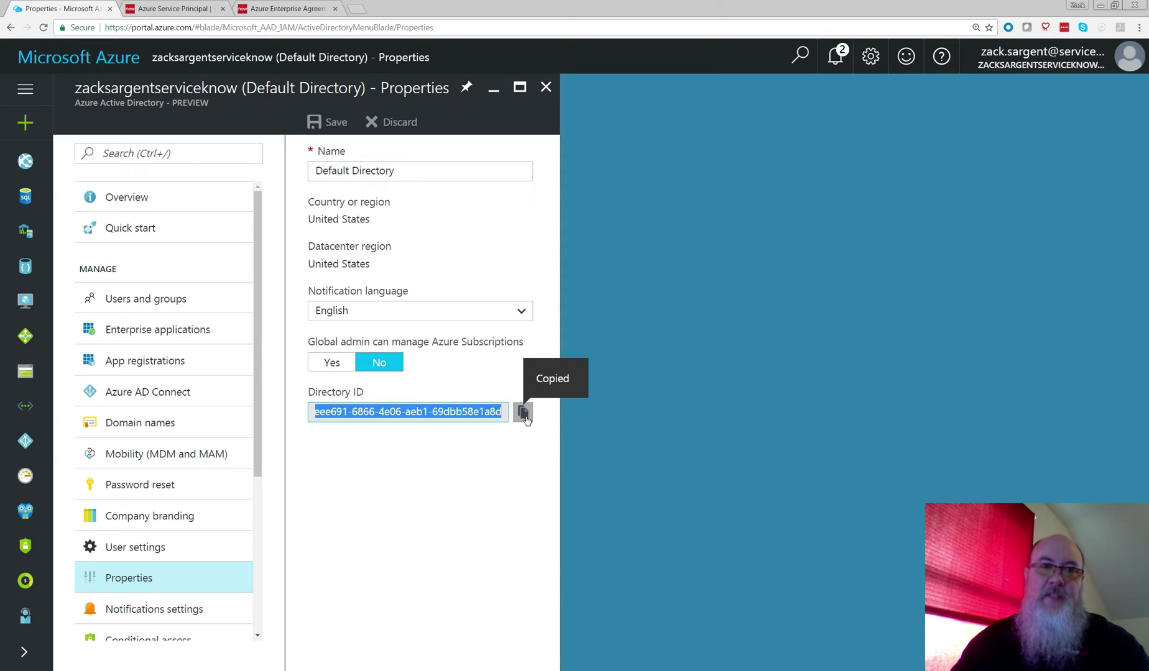
left_click(176, 9)
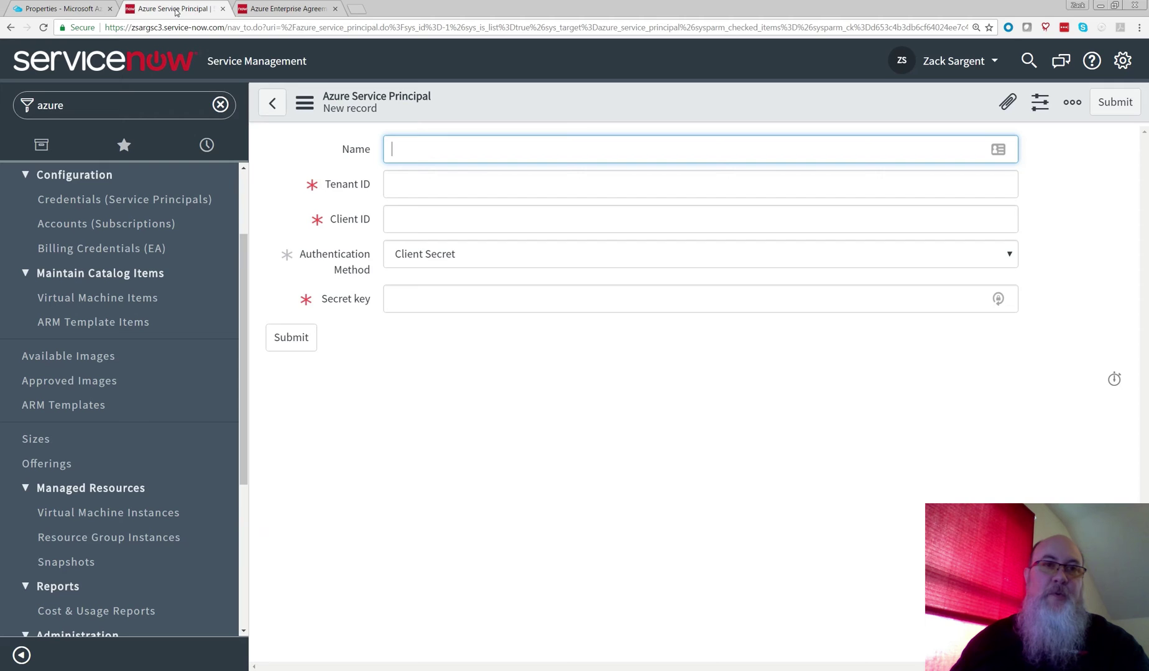
Step: Paste the Directory ID as the Tenant ID and enter the credential's name
left_click(395, 187)
key("ctrl+v")
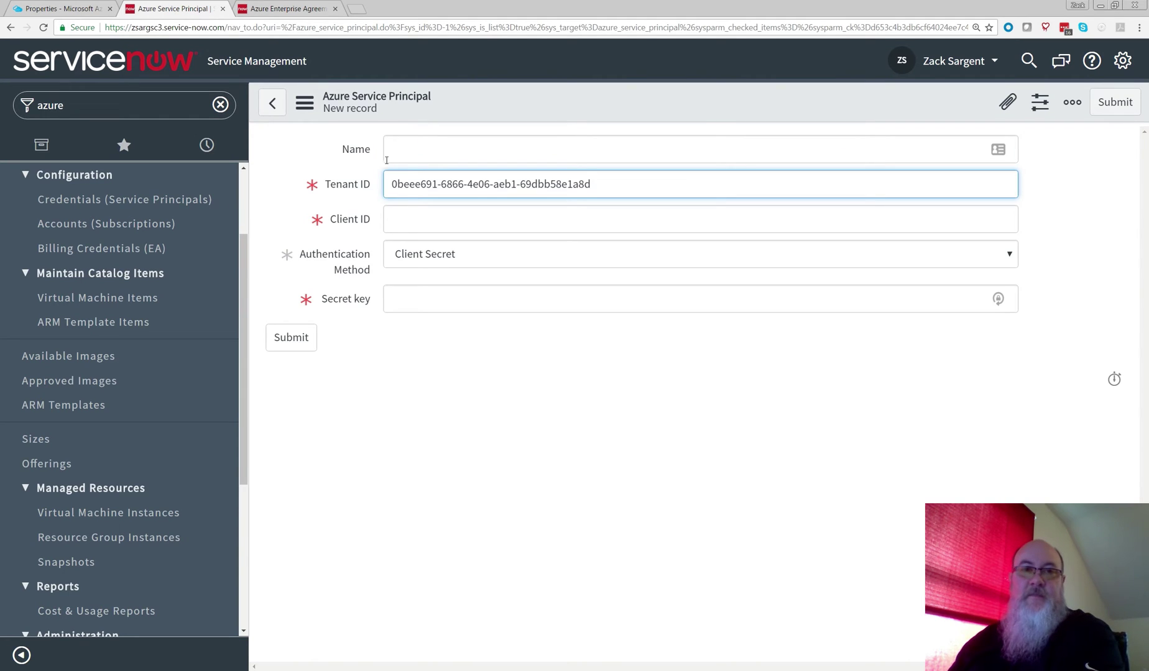
left_click(398, 148)
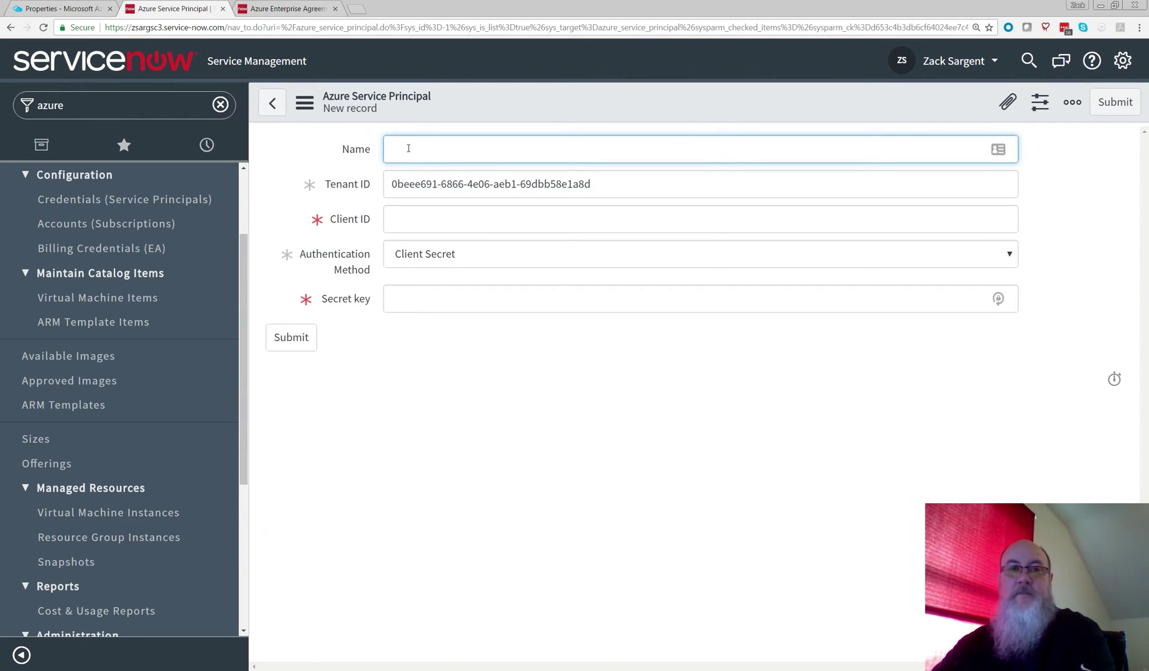
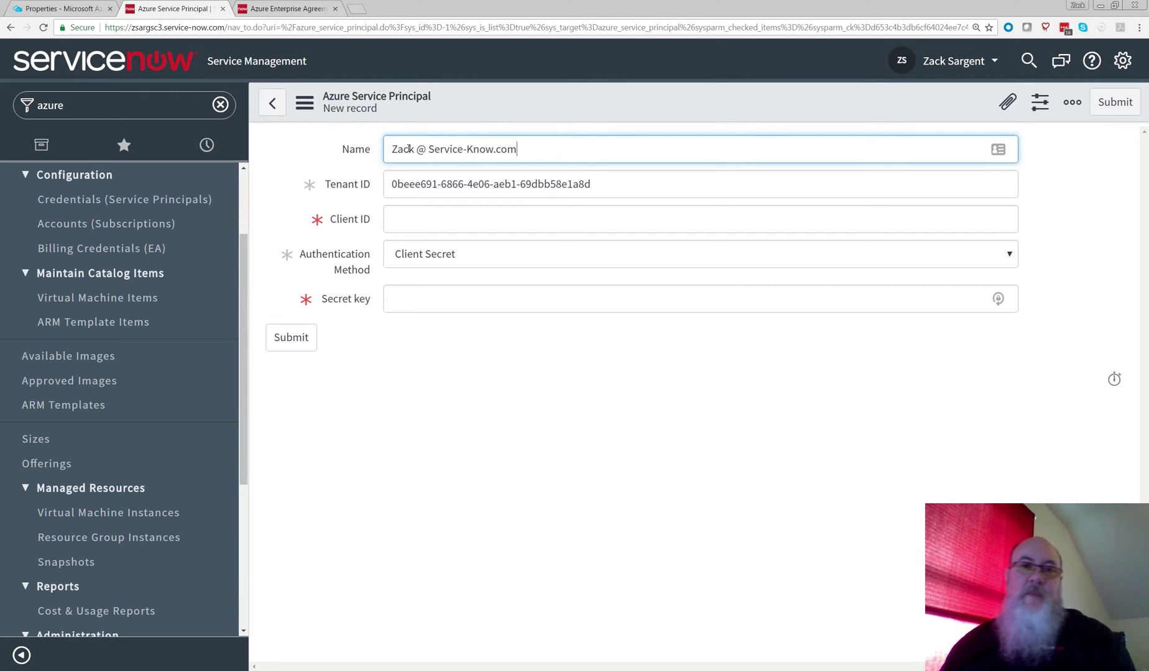
left_click(401, 219)
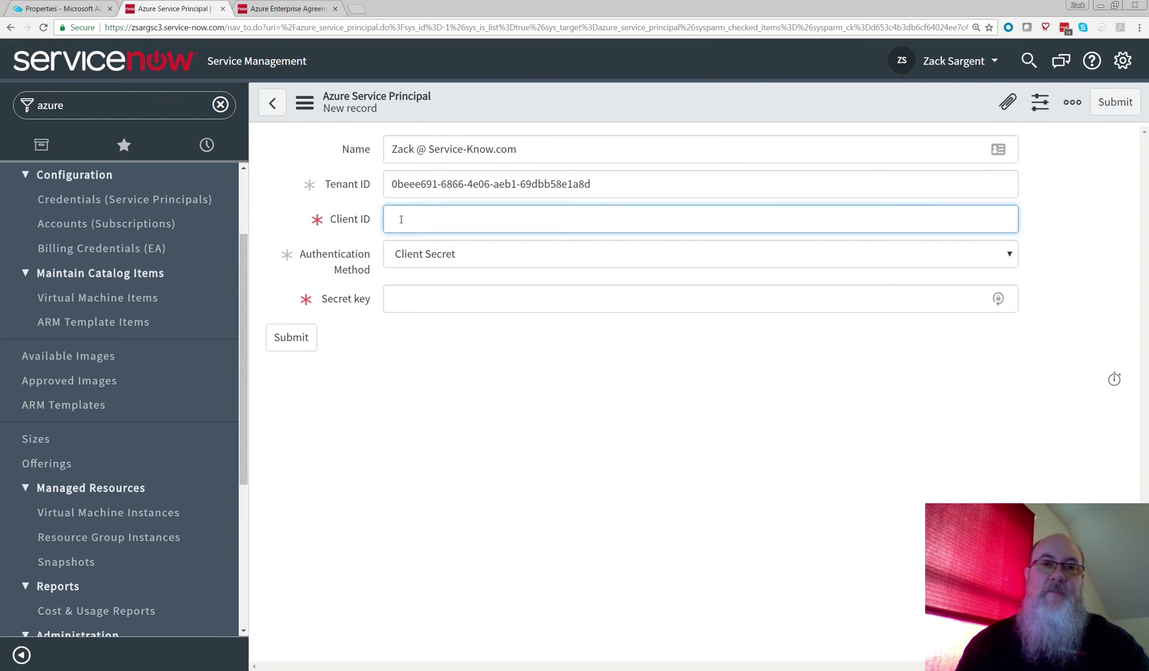
left_click(67, 10)
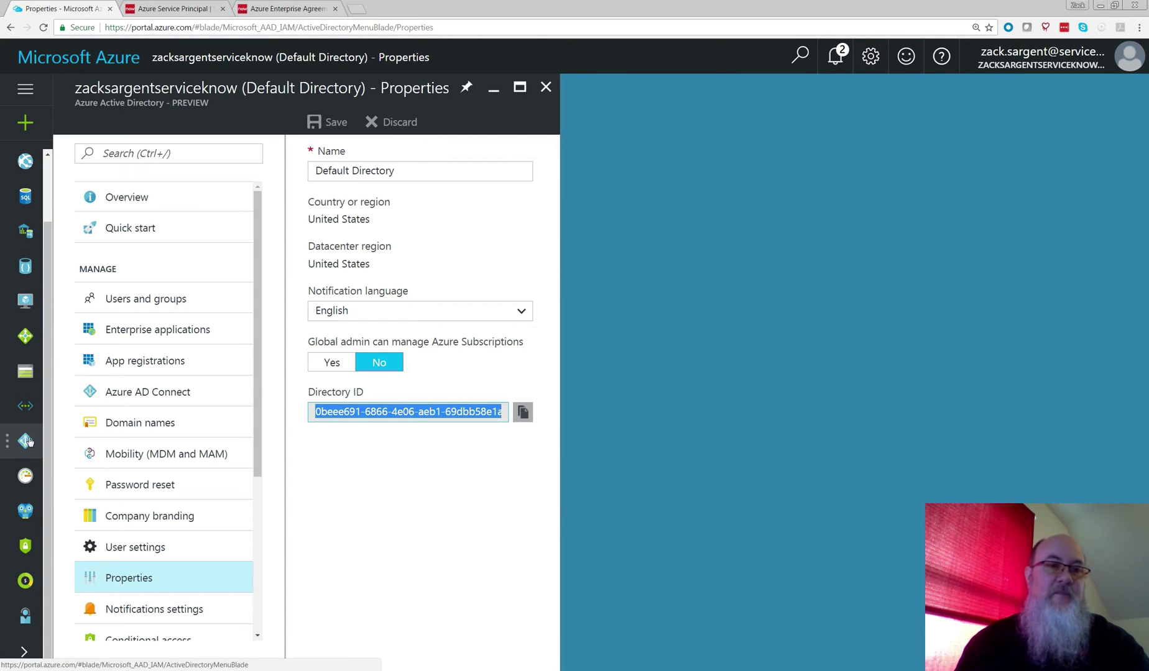
Step: Register a Web app / API application named Service-Know Principal with its sign-on URL
left_click(162, 363)
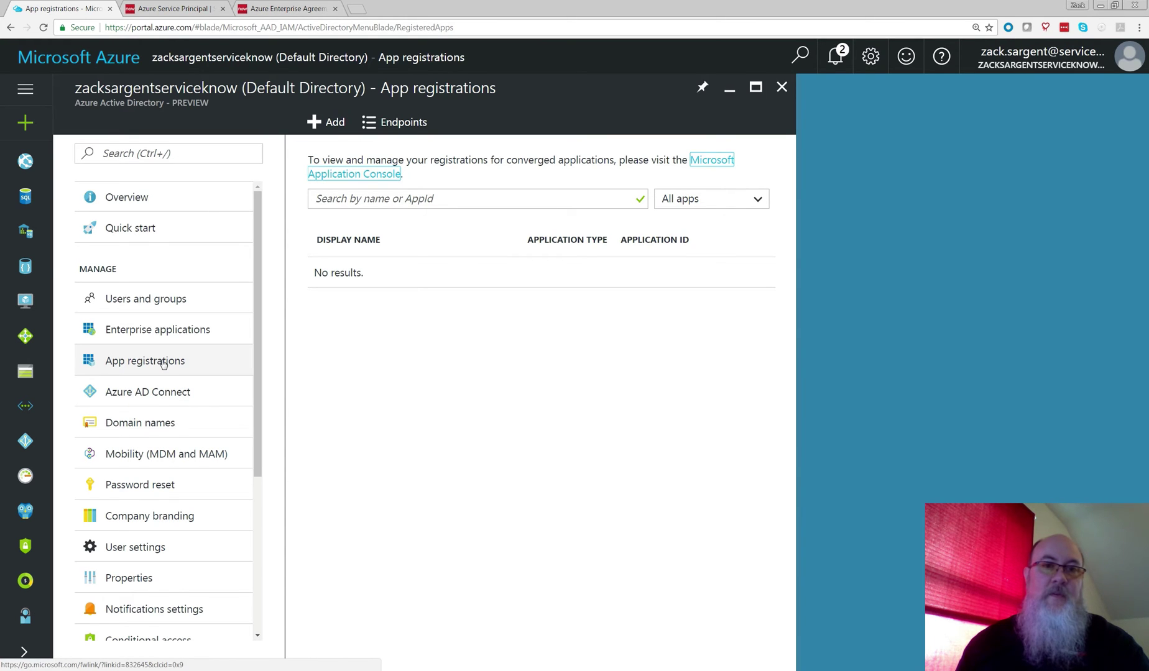
left_click(163, 363)
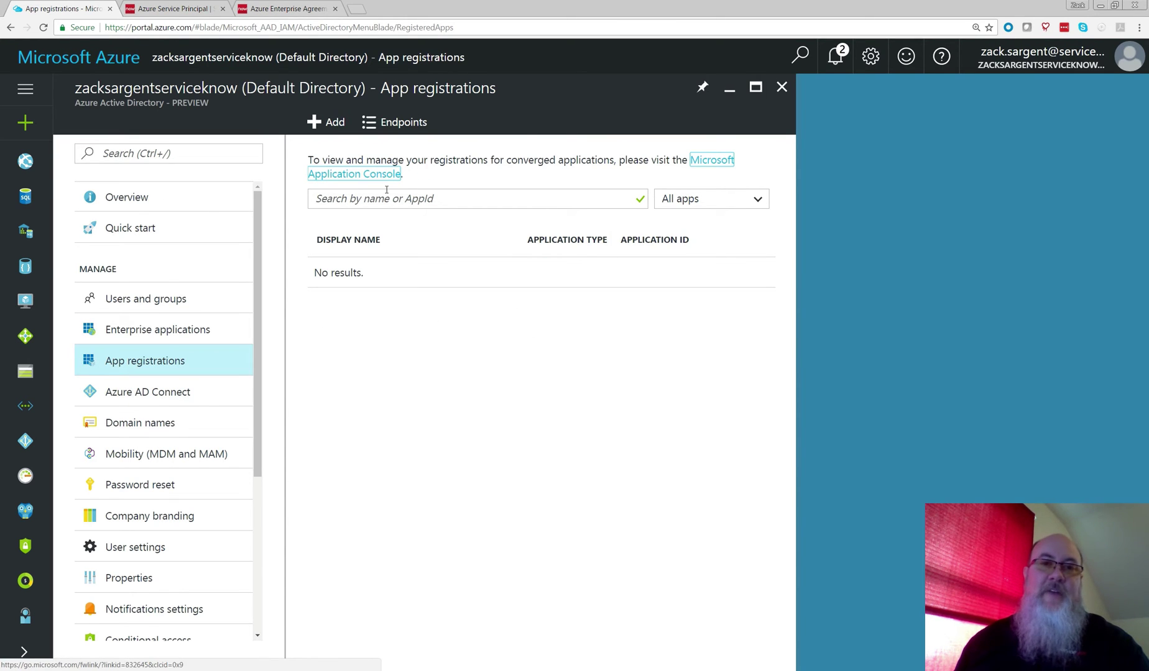
left_click(325, 124)
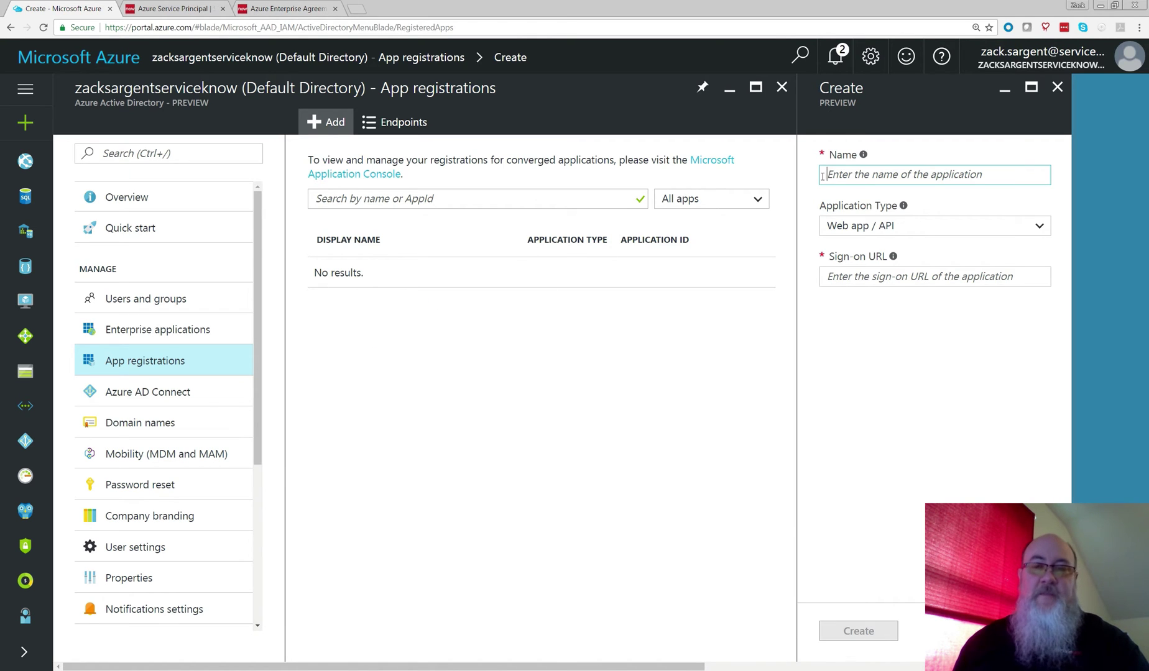
left_click(866, 180)
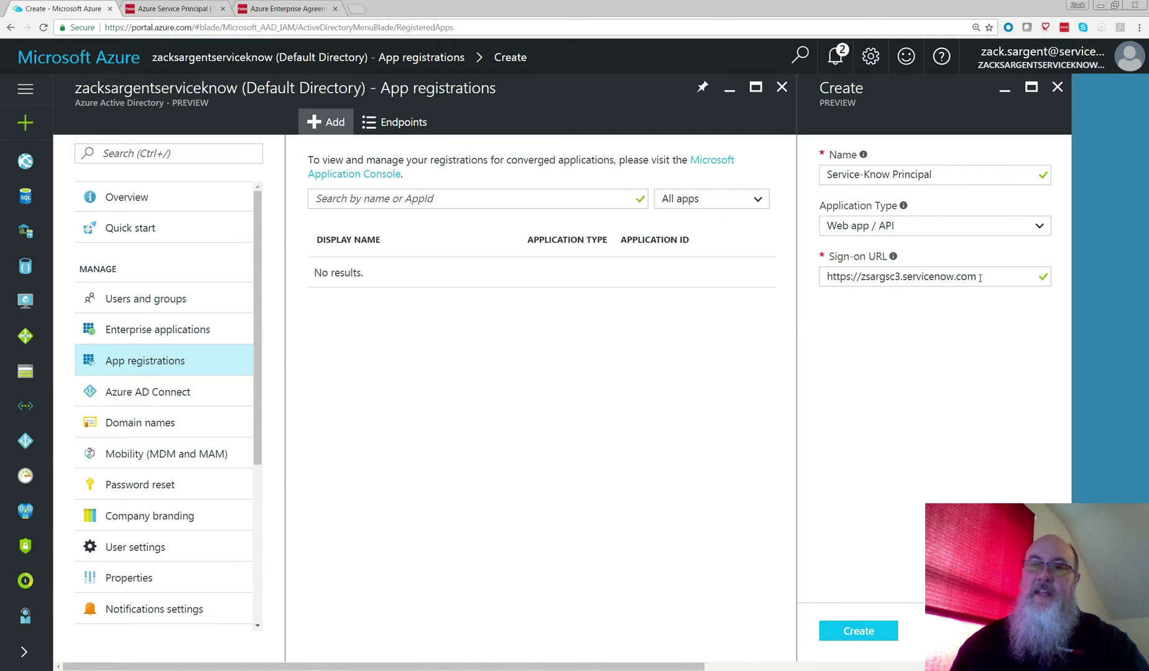
left_click_drag(979, 278, 783, 288)
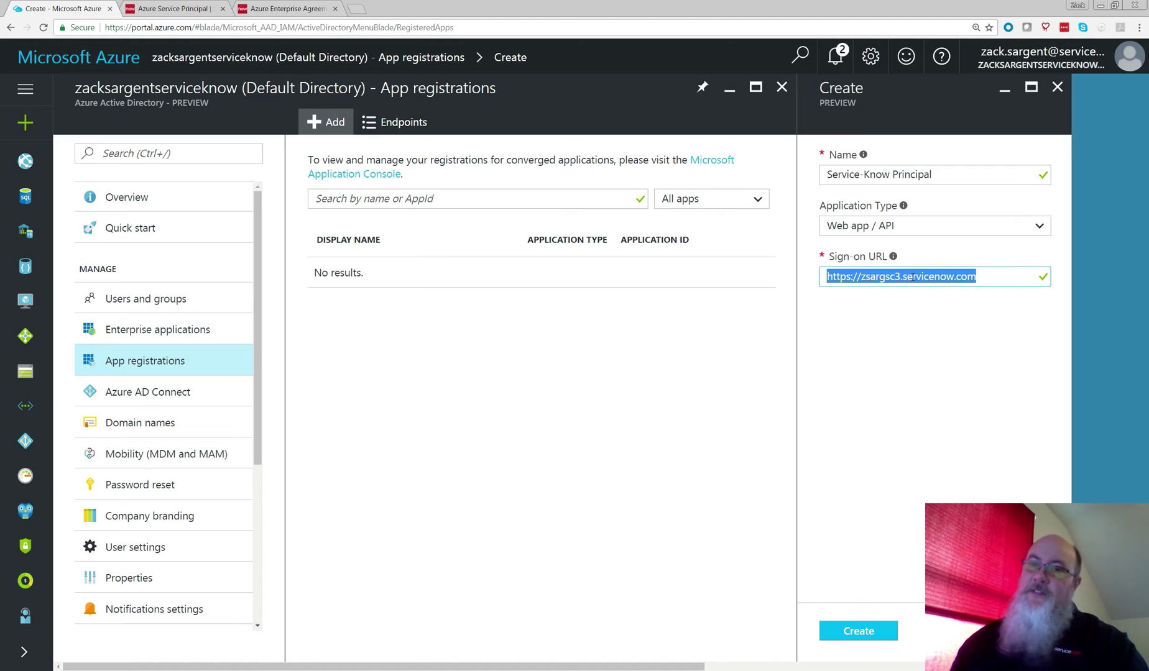
left_click(864, 631)
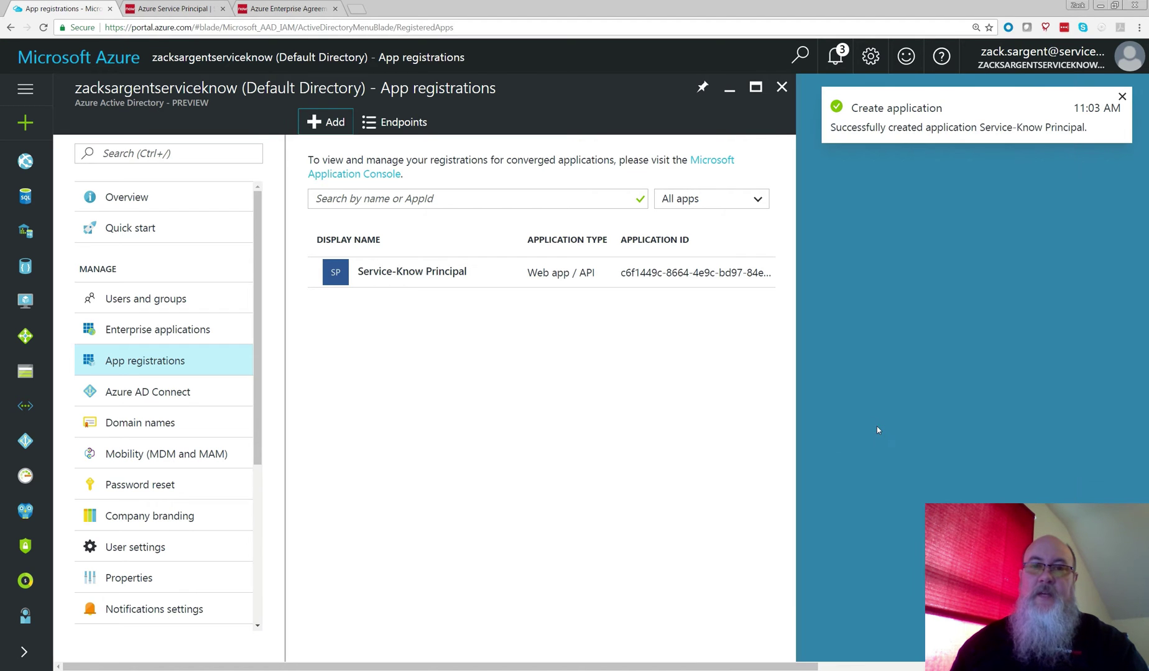
Step: Copy the Service-Know Principal app's Application ID
left_click(410, 273)
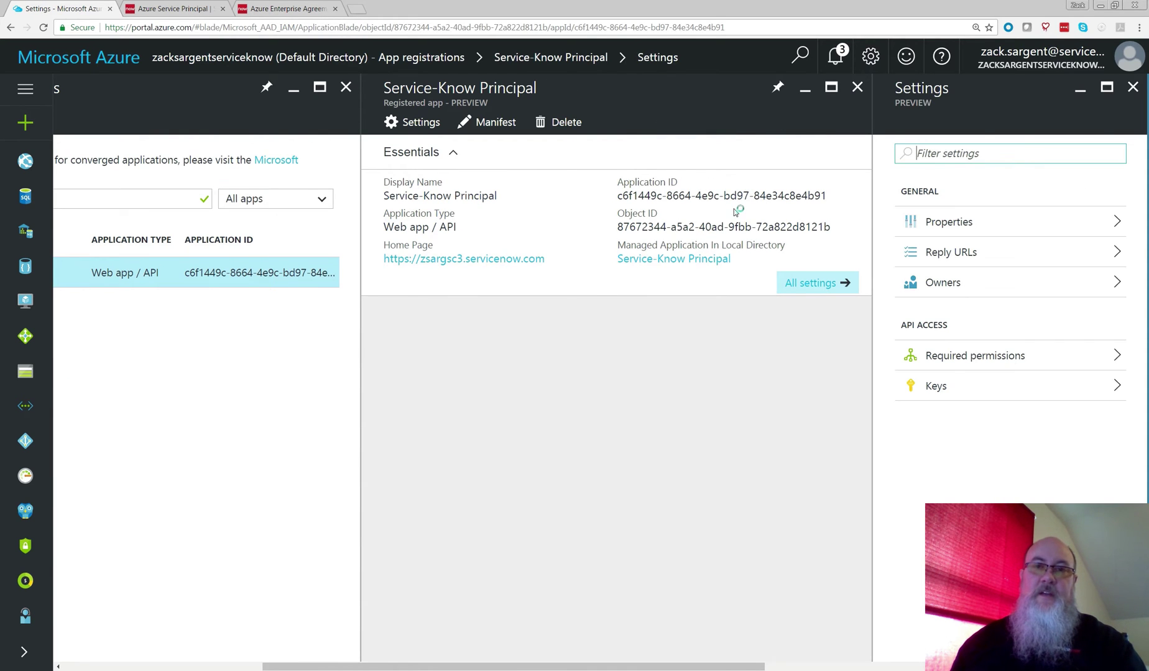
mouse_move(627, 198)
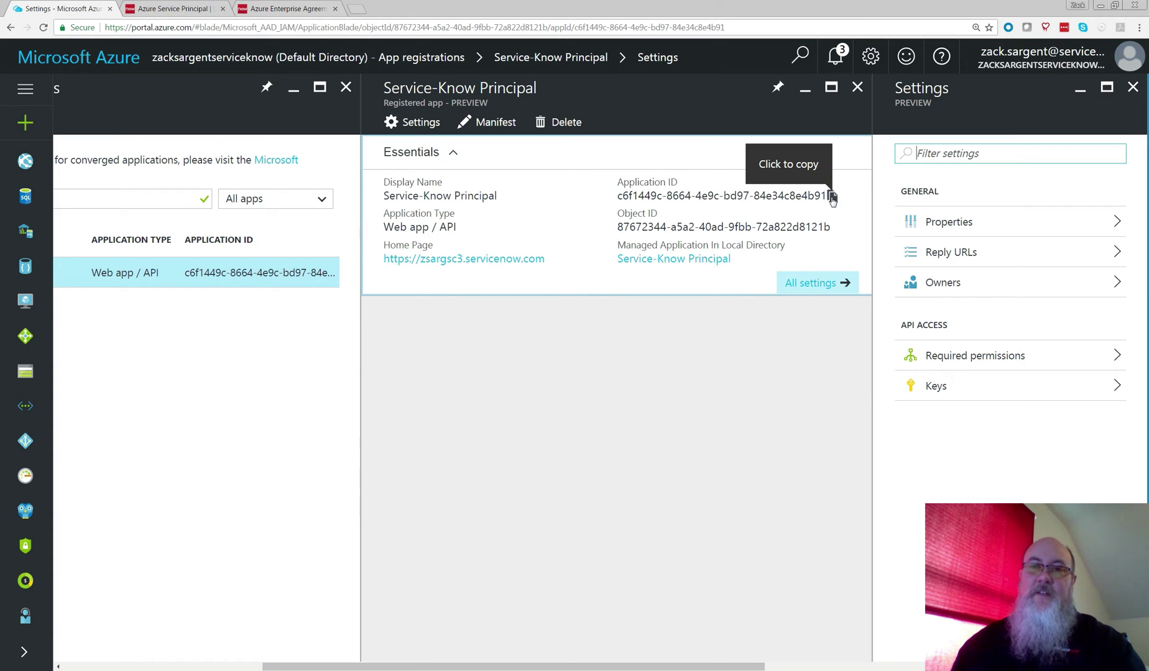
left_click(833, 197)
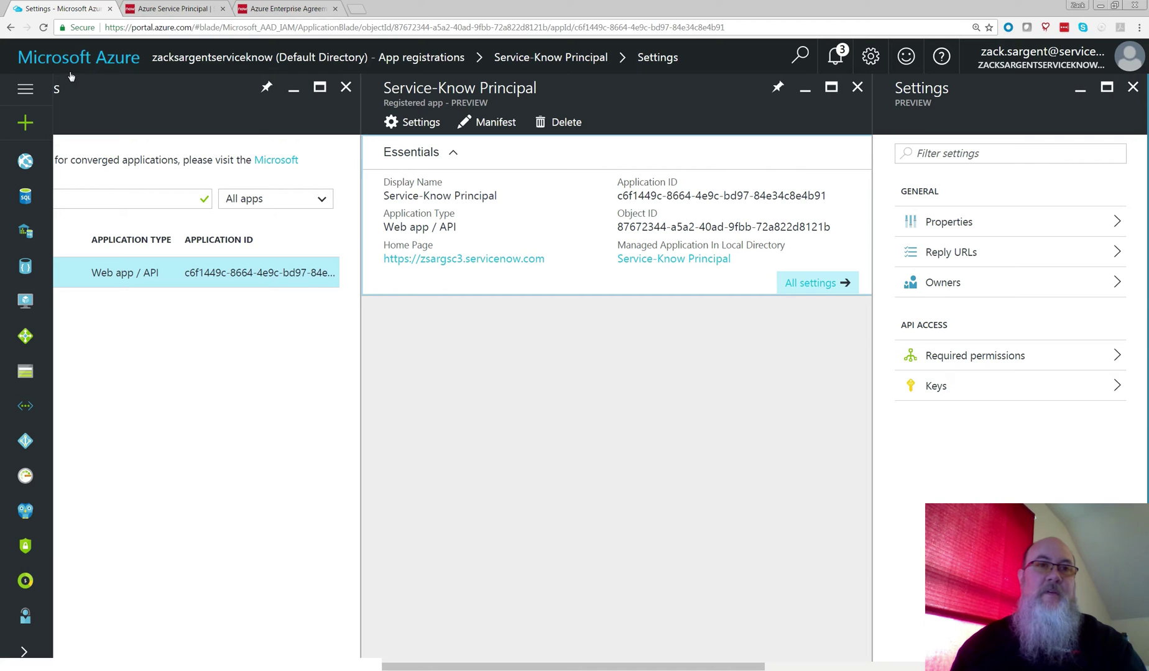
left_click(131, 6)
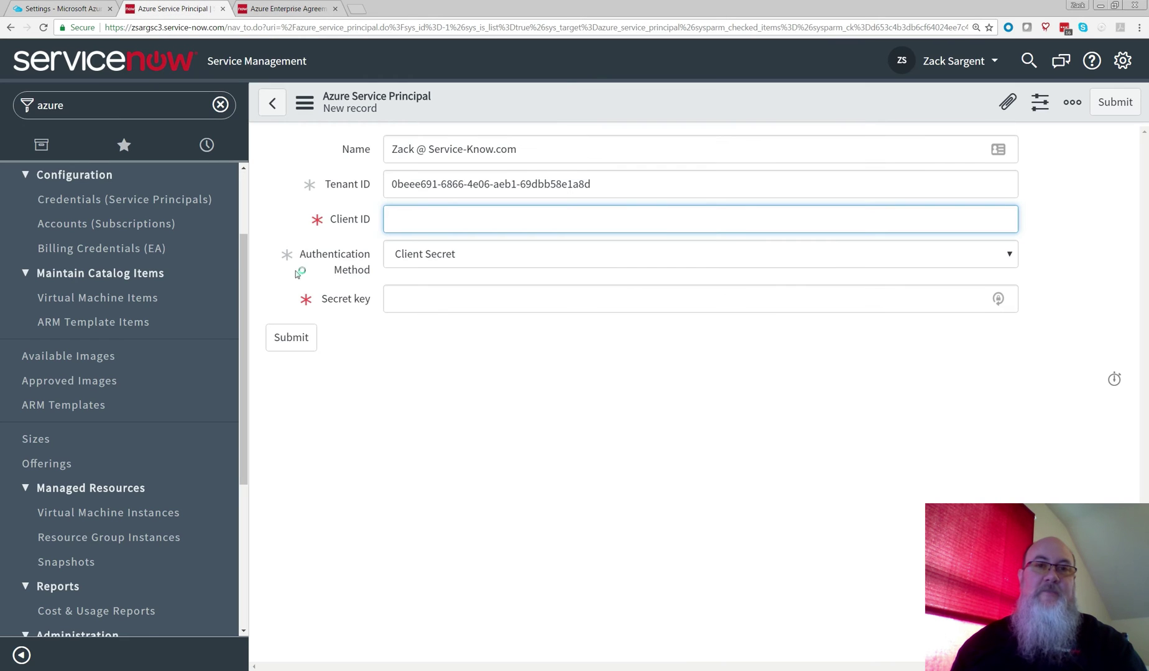
Step: Paste the Application ID into the ServiceNow Client ID field
right_click(418, 222)
left_click(452, 289)
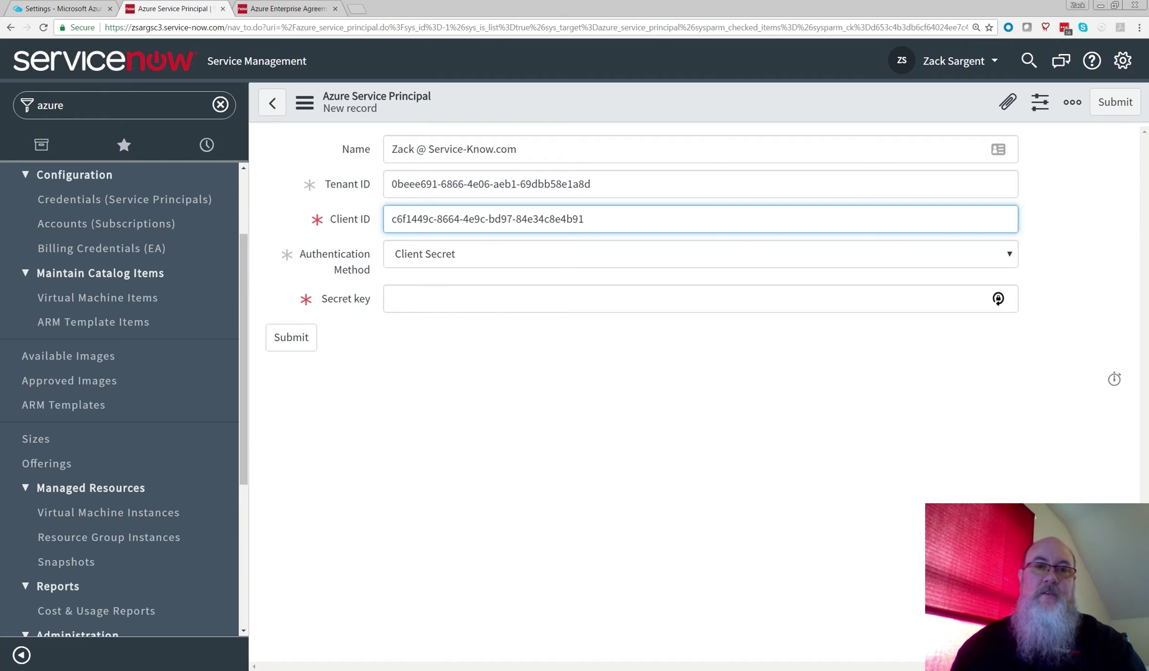
left_click(441, 298)
left_click(62, 8)
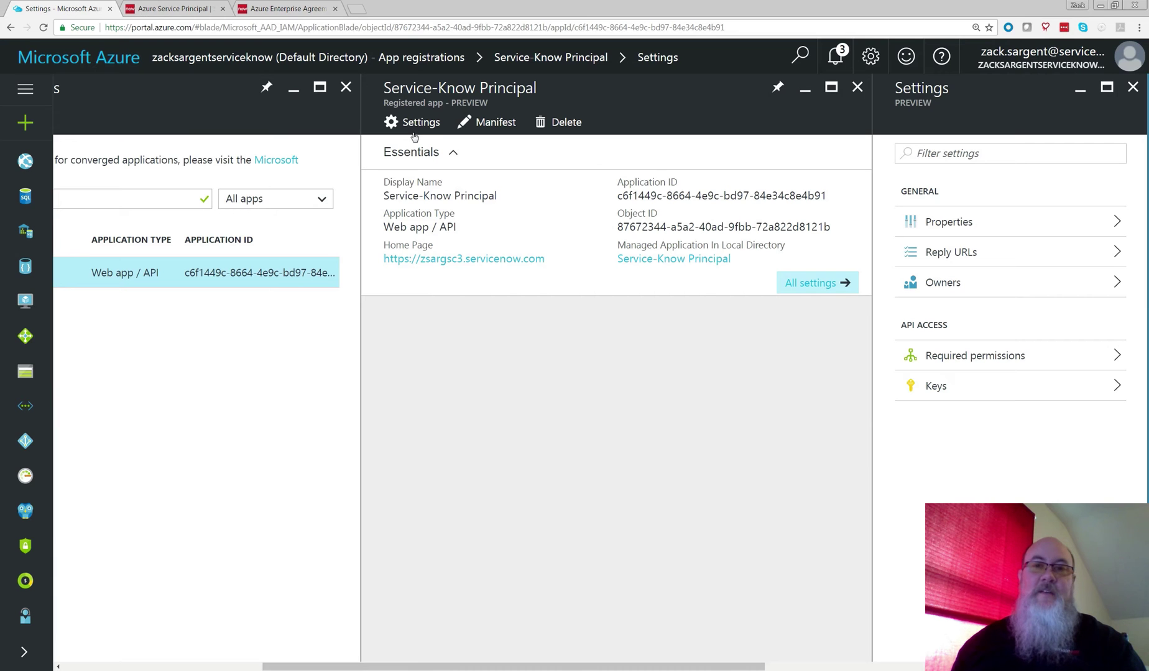
Step: Create and save an app key named firstKey expiring in 2 years, then select its value
left_click(936, 386)
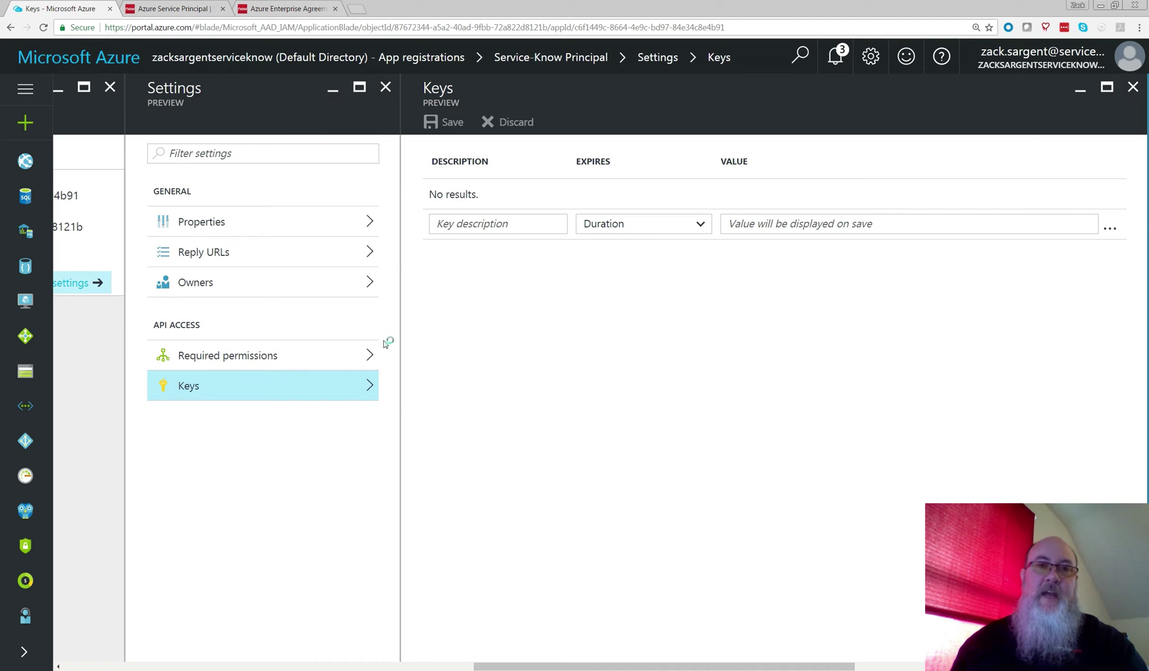
left_click(501, 225)
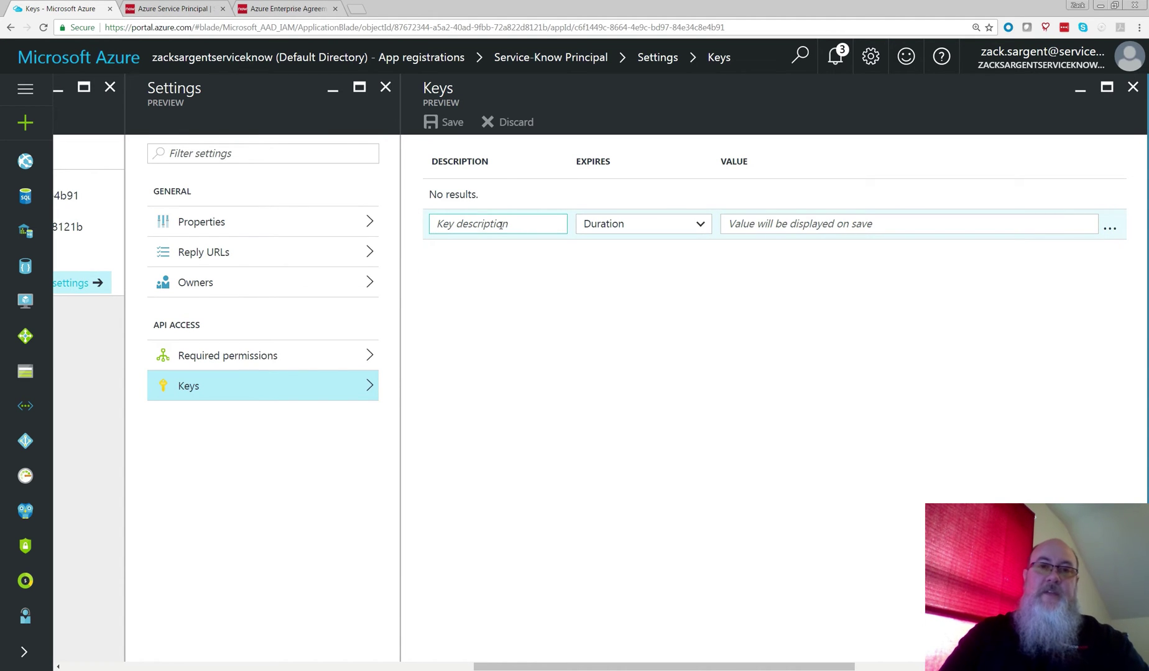
type("first")
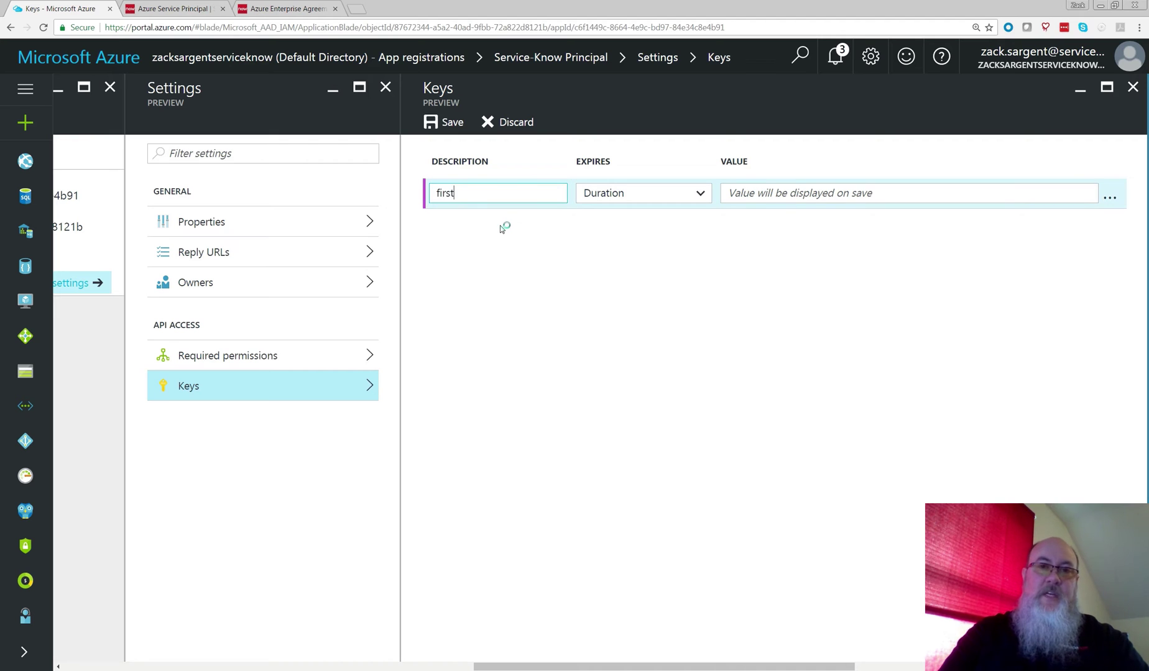
type("Key")
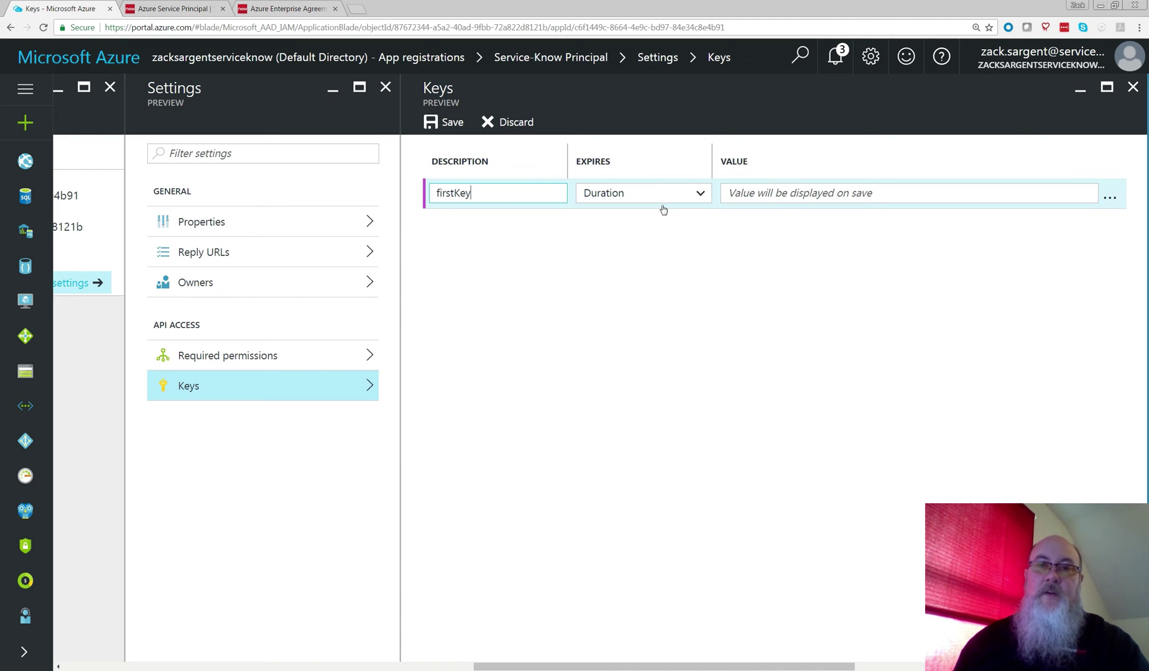
left_click(661, 194)
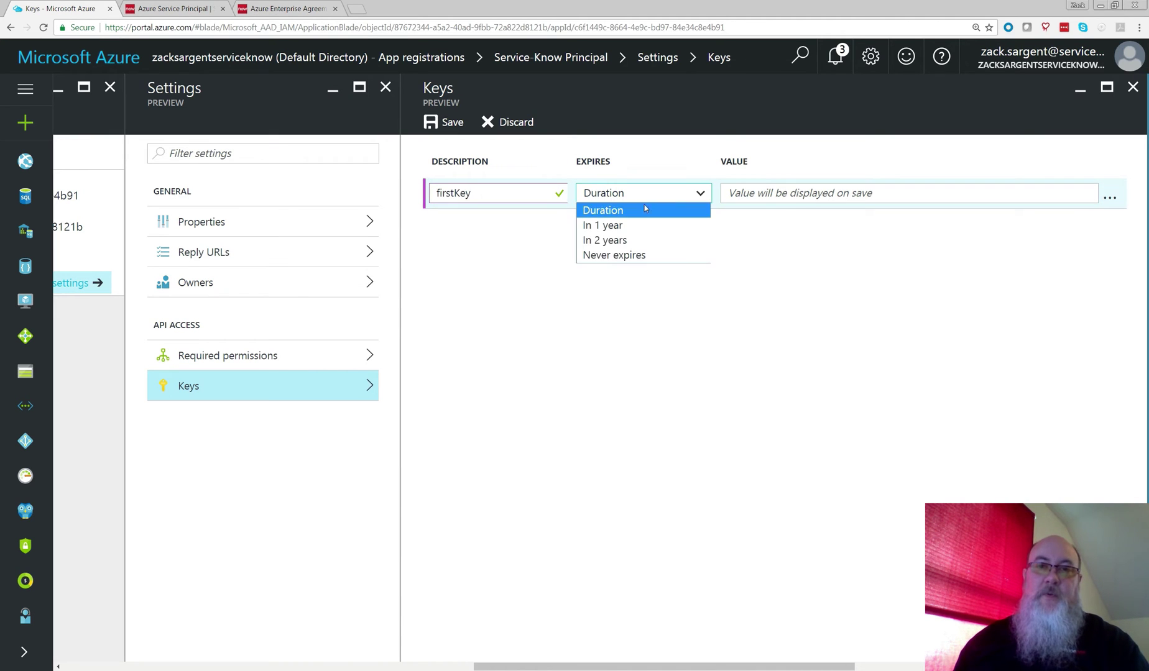
left_click(597, 243)
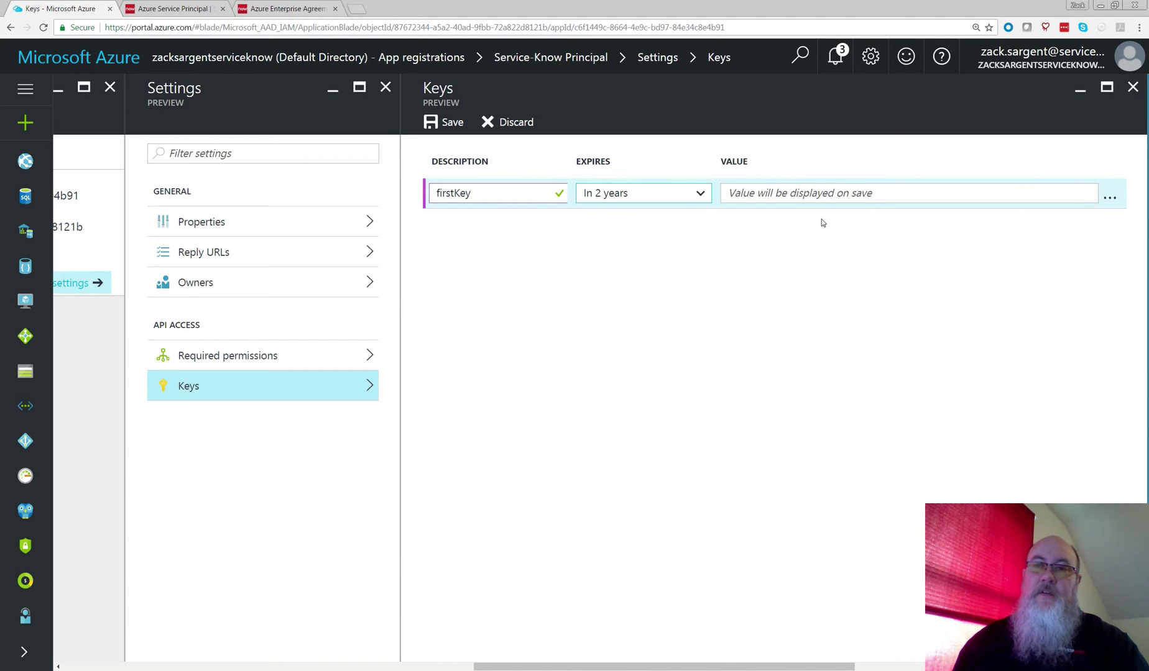
left_click(450, 122)
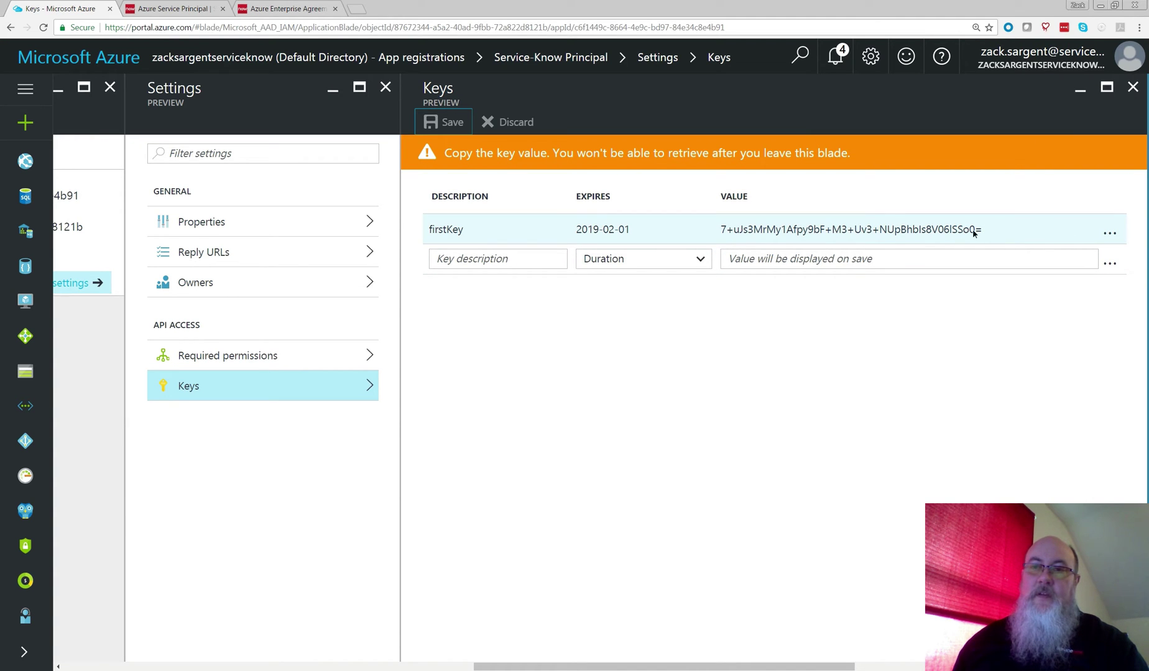
left_click_drag(982, 229, 719, 226)
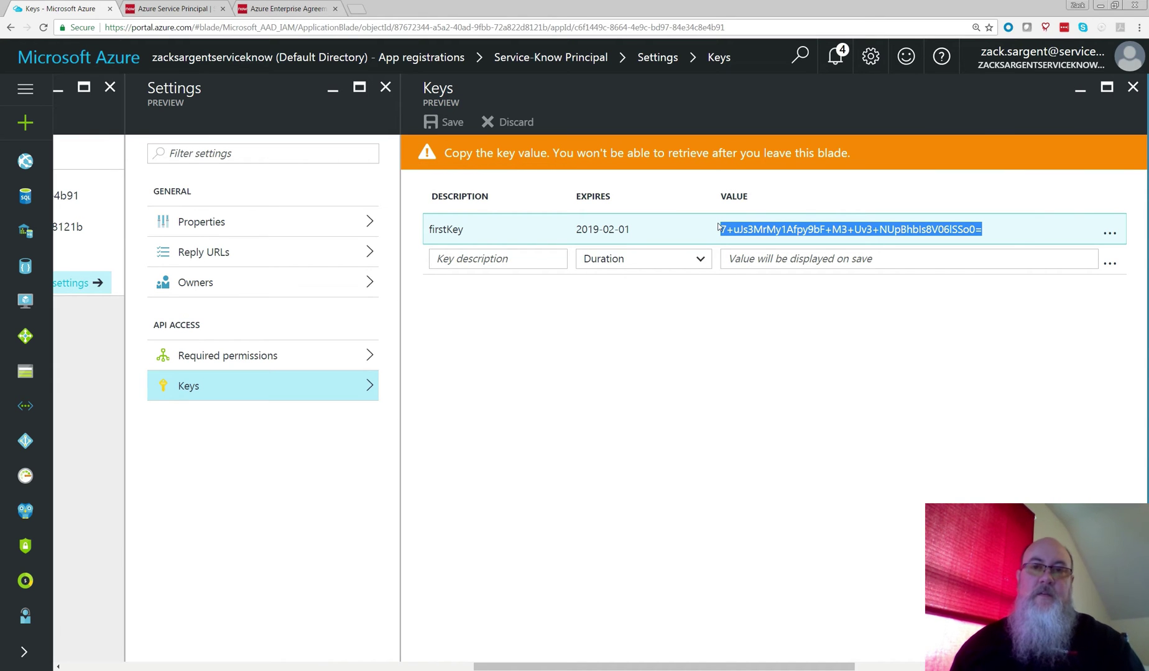
left_click(177, 9)
Step: Paste the key value as the Secret key and submit the Azure Service Principal
right_click(394, 305)
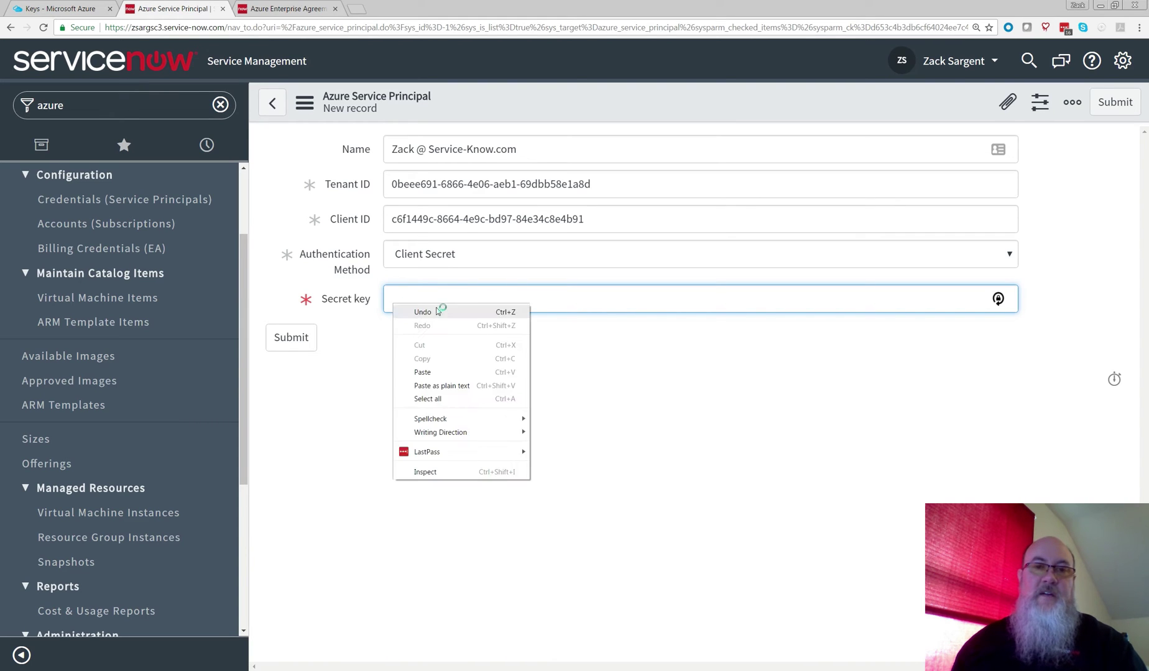
left_click(424, 372)
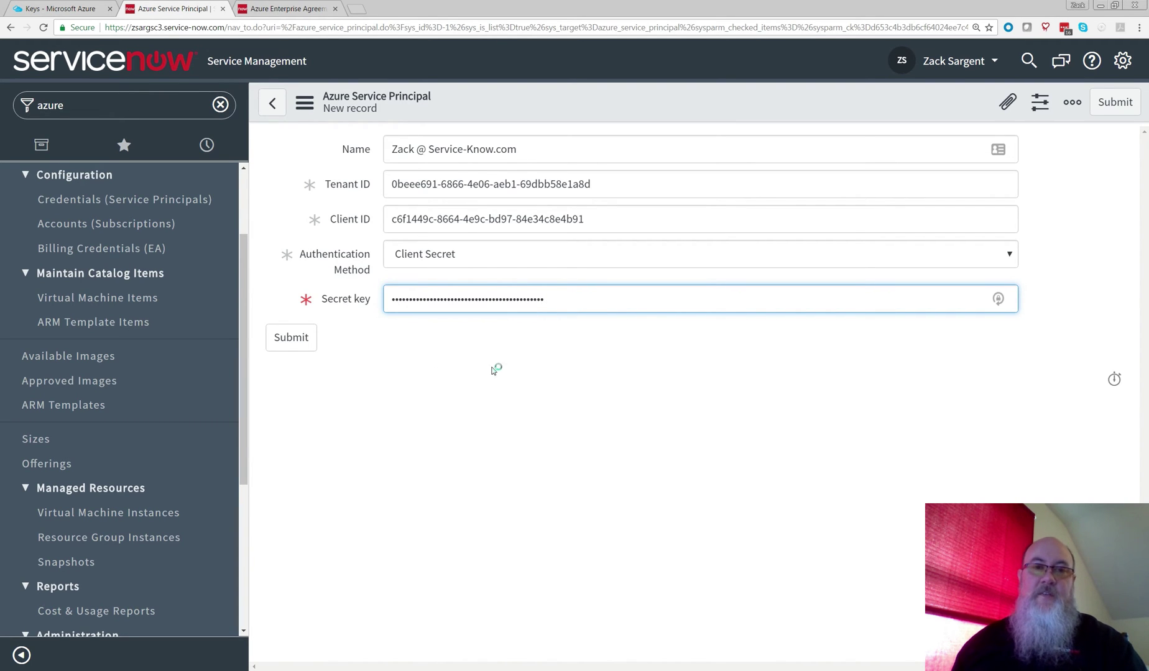
left_click(296, 344)
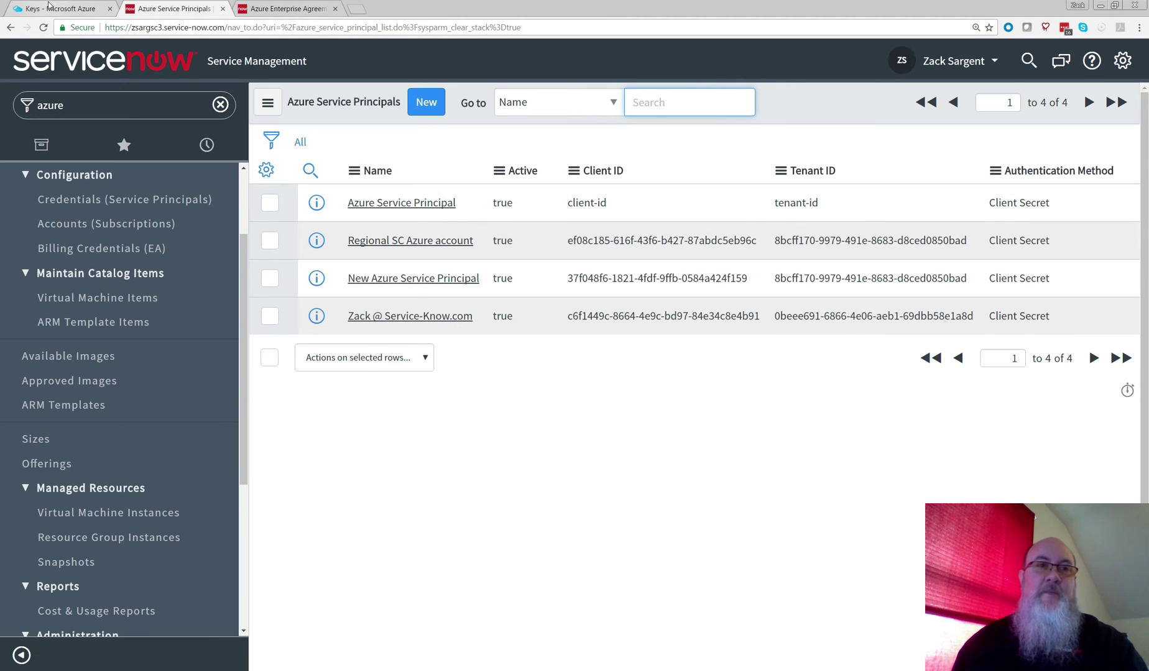
Step: Go back to the Azure keys page and scroll through it
left_click(71, 11)
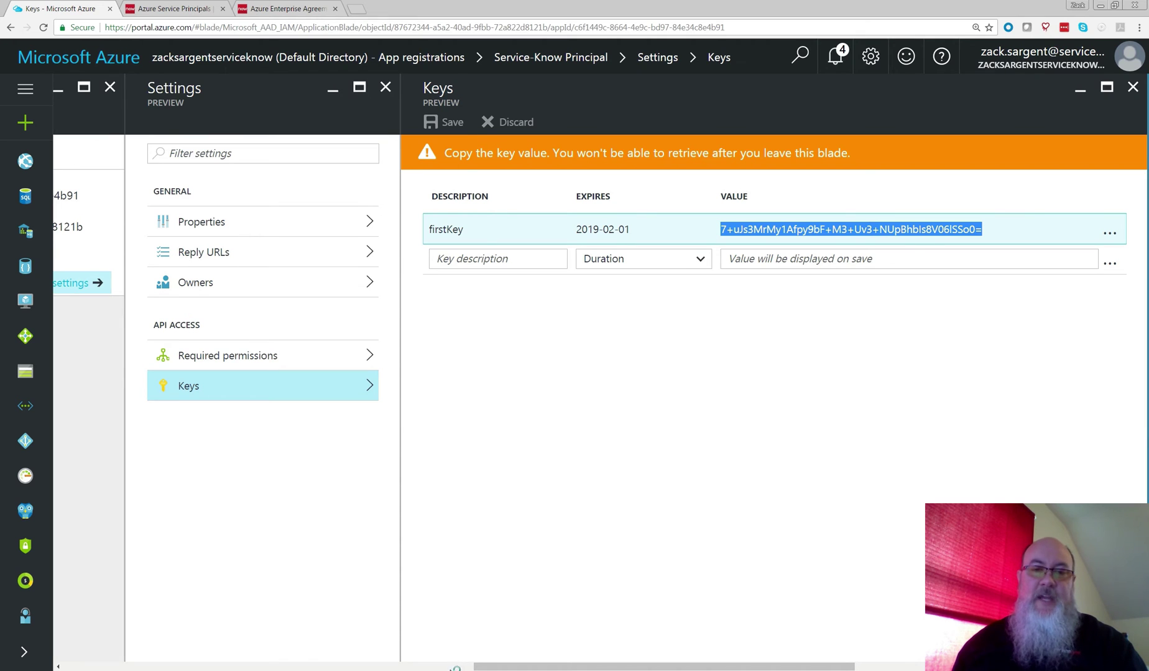
left_click(455, 668)
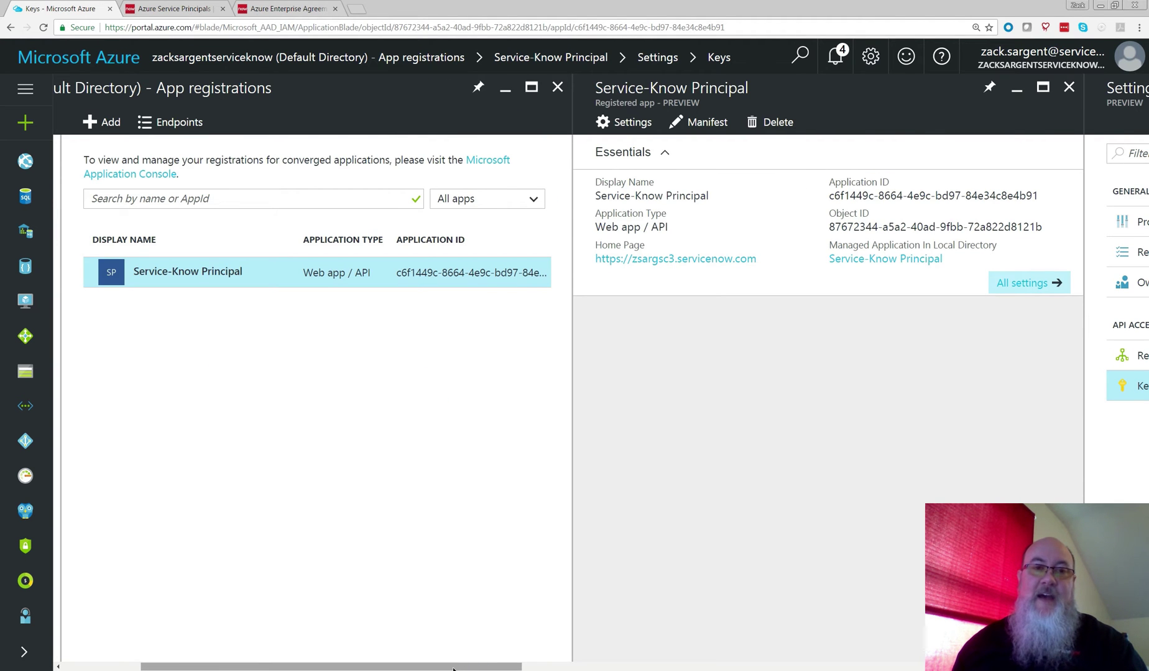
left_click_drag(453, 669, 279, 665)
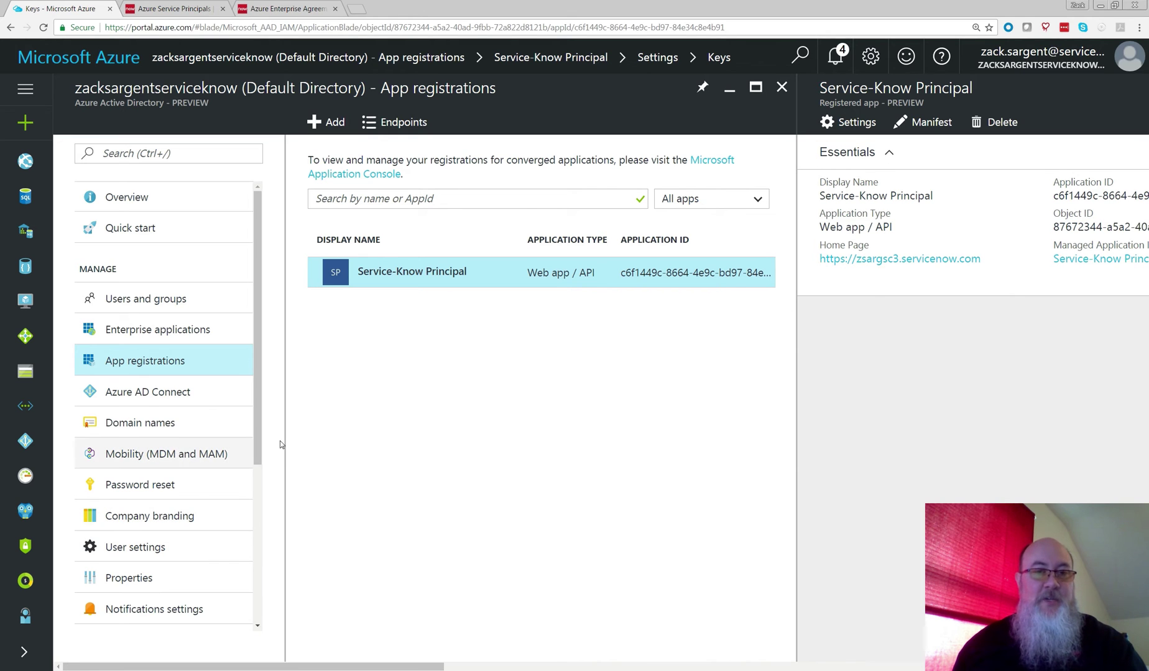
left_click_drag(263, 451, 262, 543)
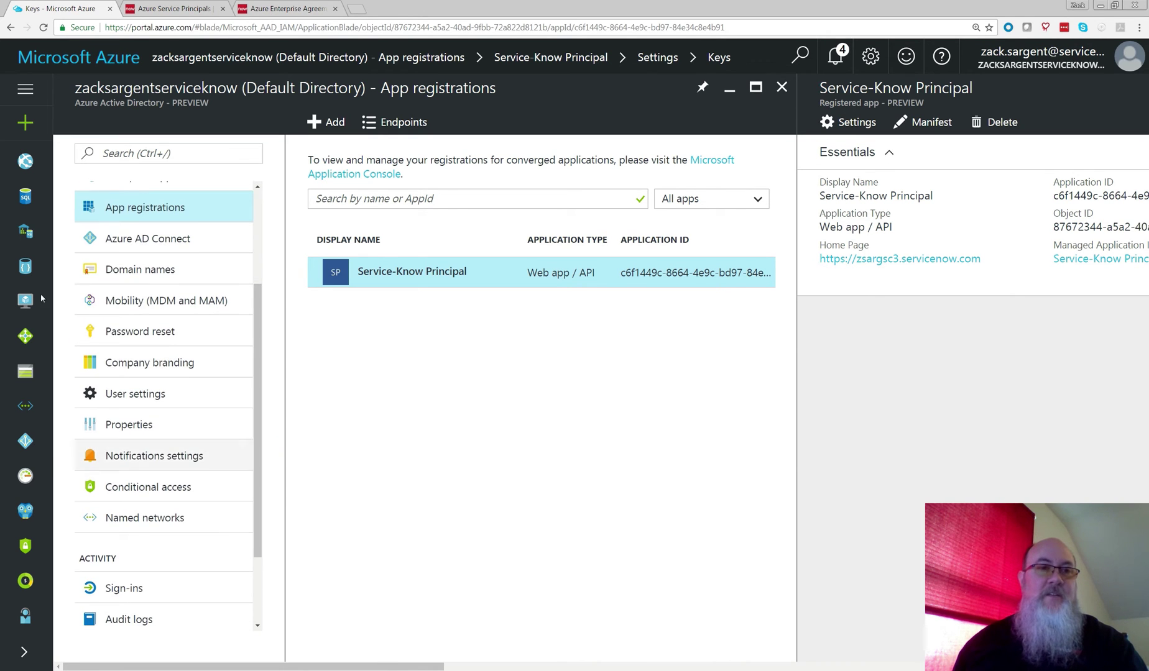
Step: Open the Subscriptions list from the Azure dashboard's full services list
left_click(45, 62)
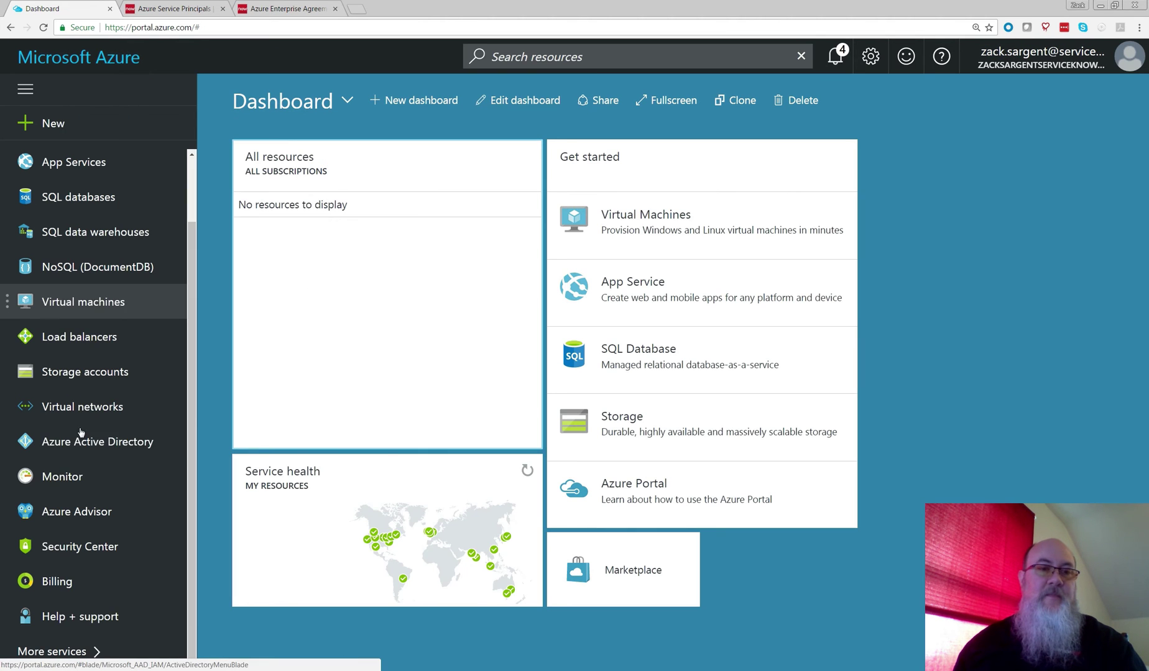
left_click(91, 658)
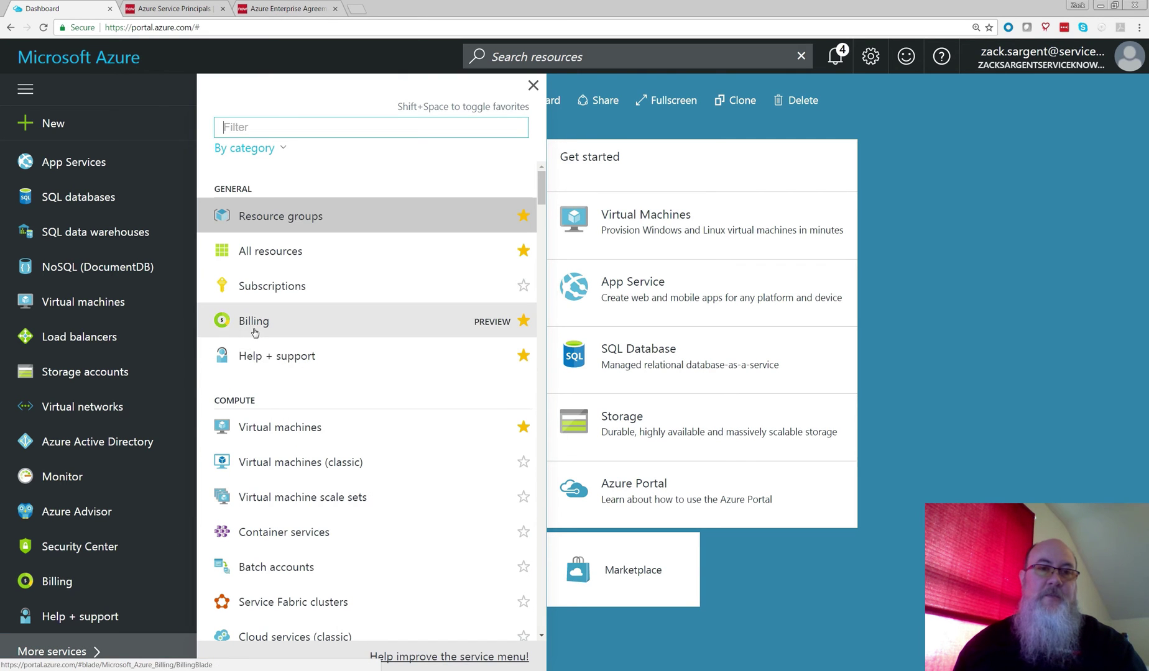
left_click(256, 287)
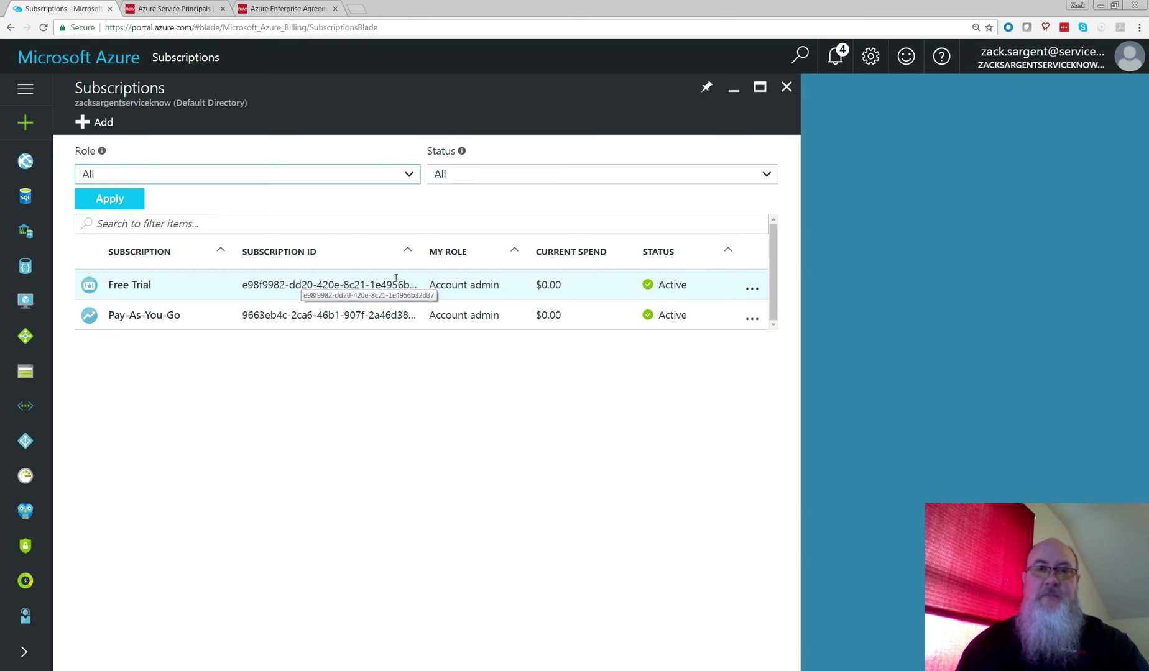
left_click(751, 290)
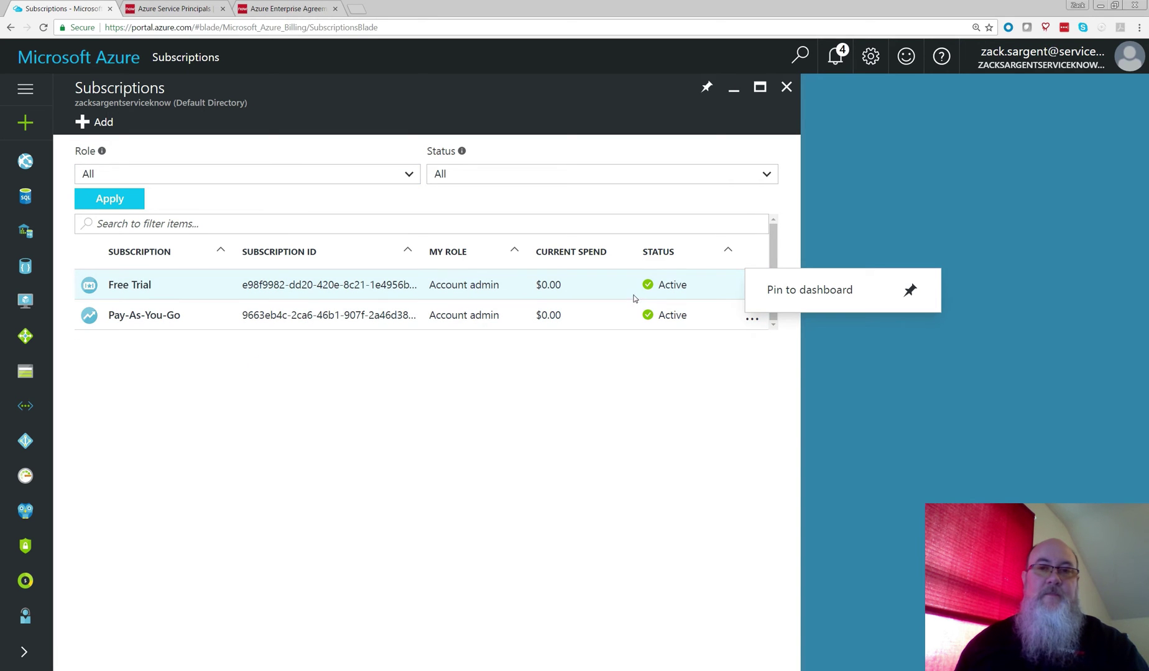
Step: Open Access control (IAM) for the Free Trial subscription and start adding an access assignment
left_click(261, 287)
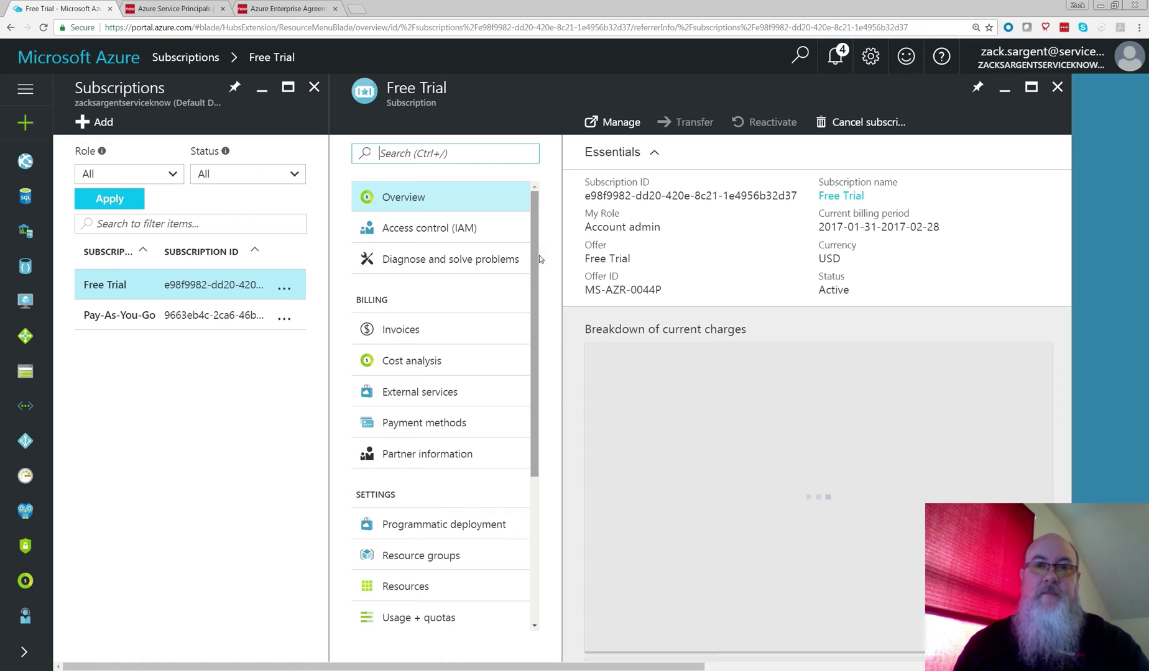
left_click(421, 229)
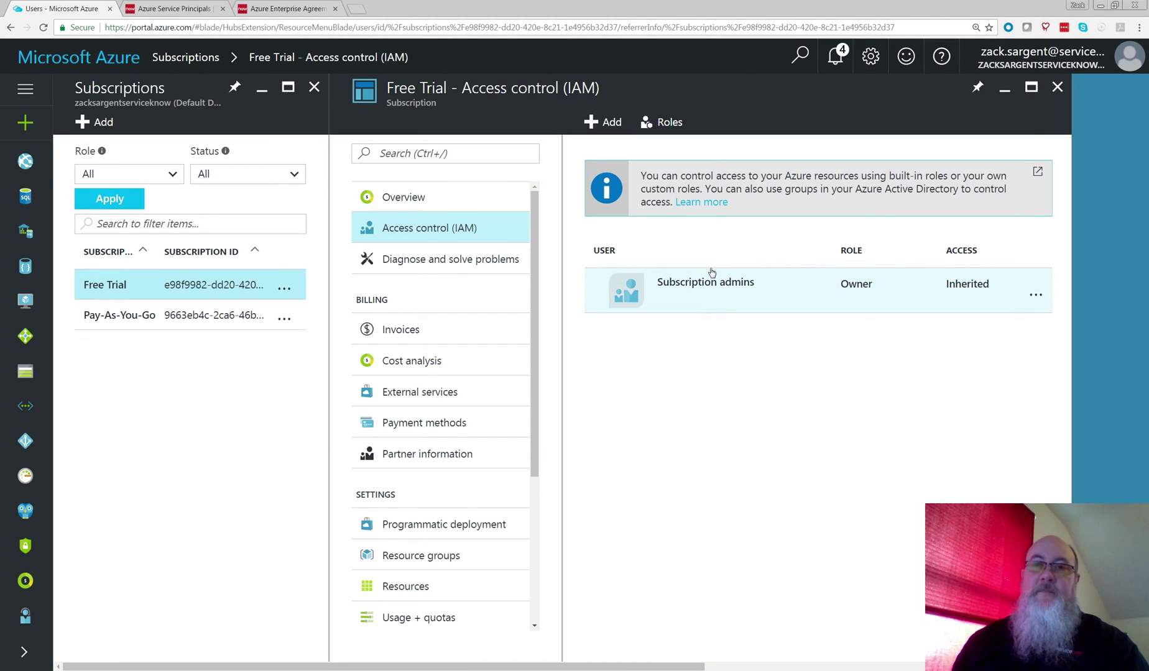
left_click(612, 123)
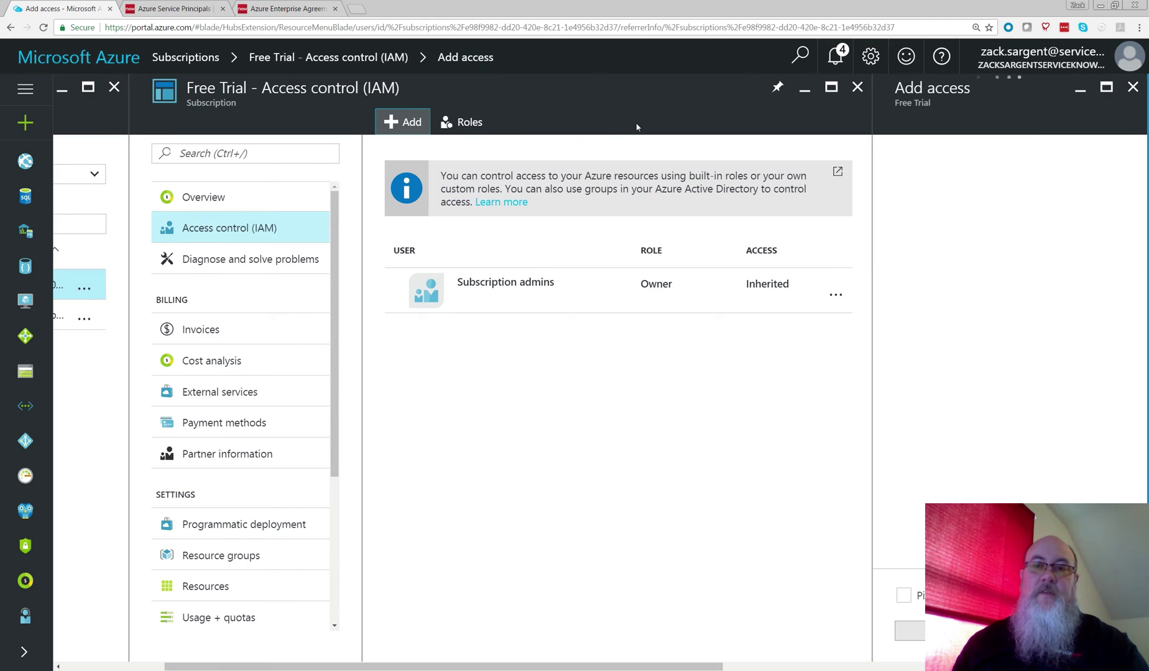
Step: Grant Service-Know Principal the Owner role on Free Trial, then open ServiceNow's new credential record
left_click(1004, 173)
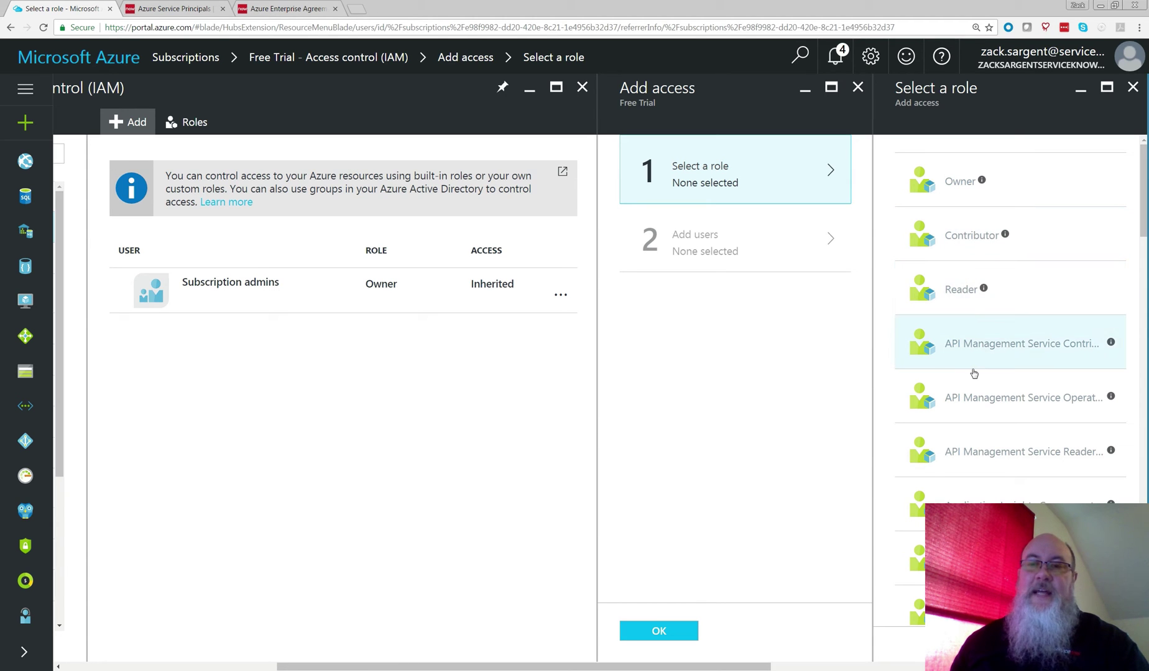
left_click(958, 184)
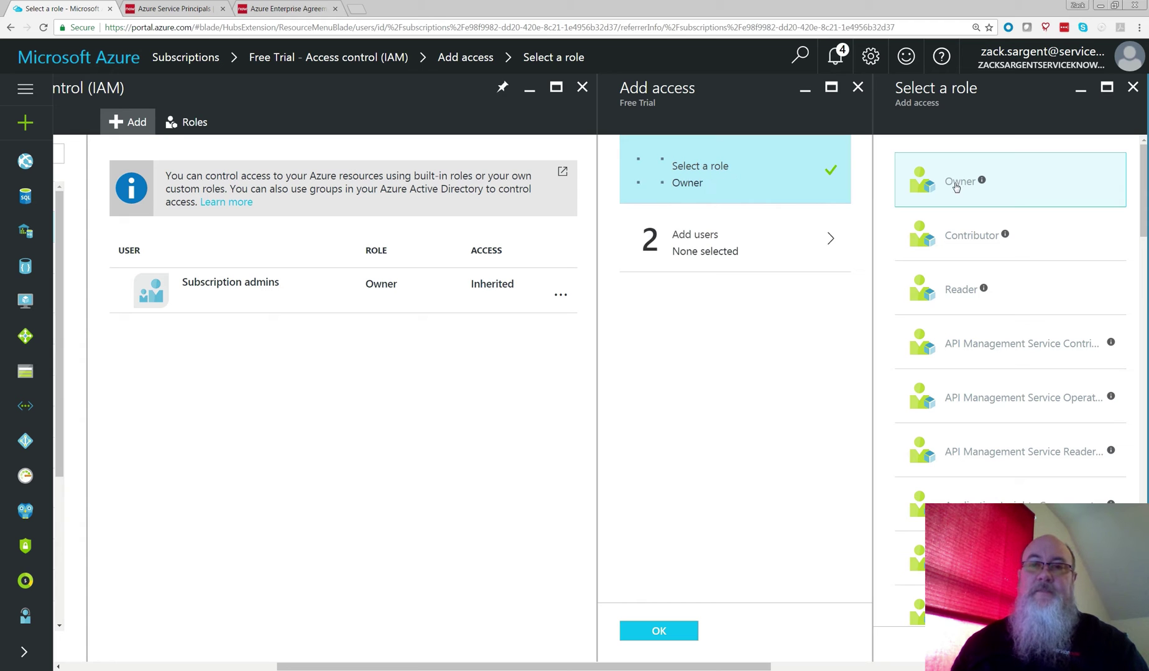
left_click(757, 257)
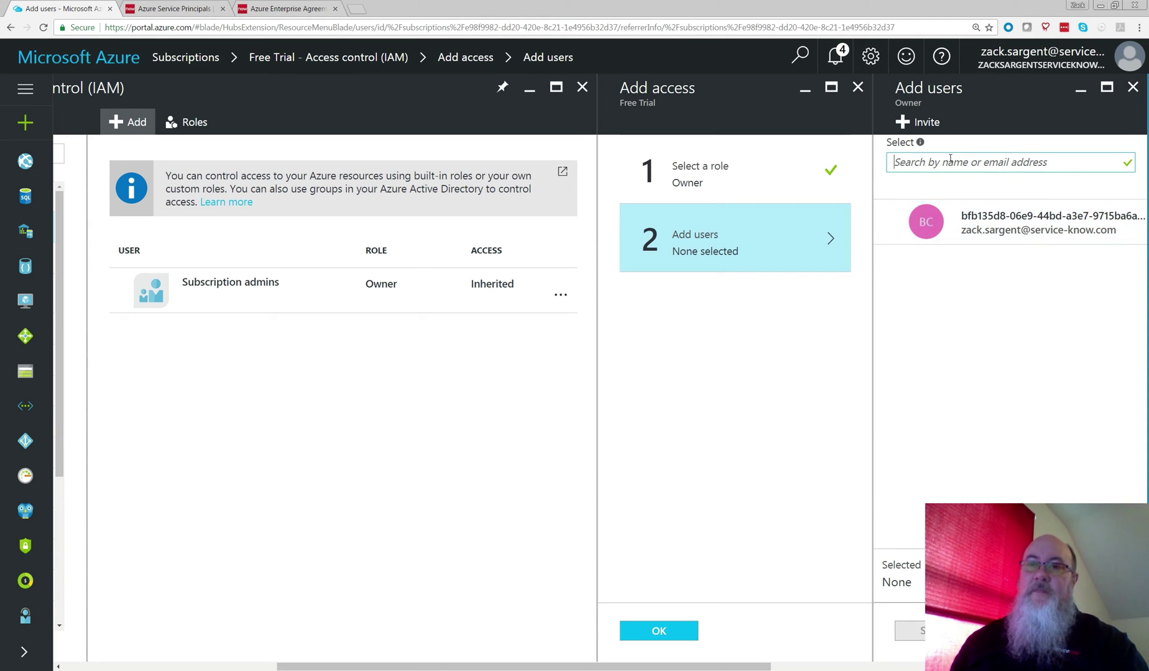
type("s")
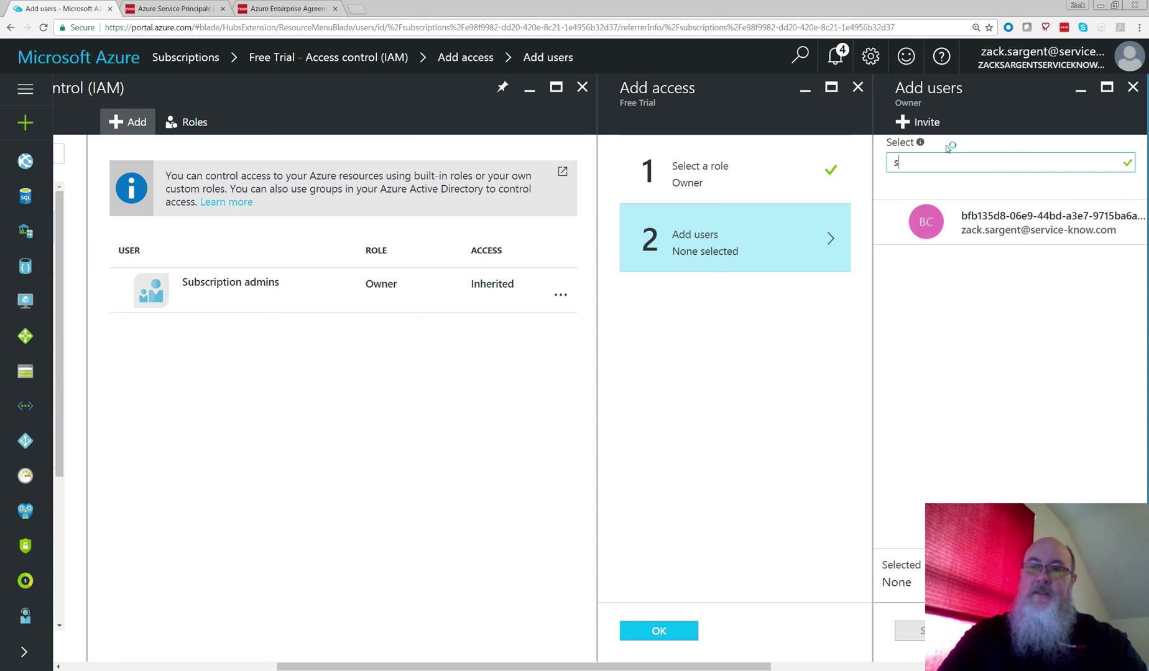
type("erv")
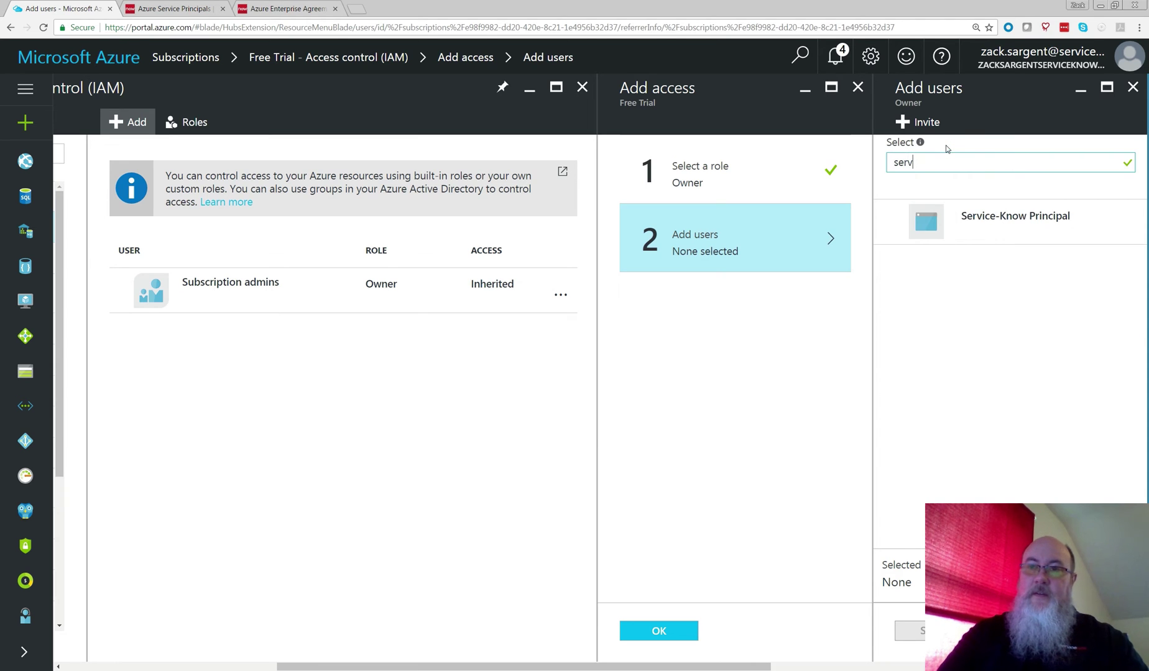
left_click(1000, 235)
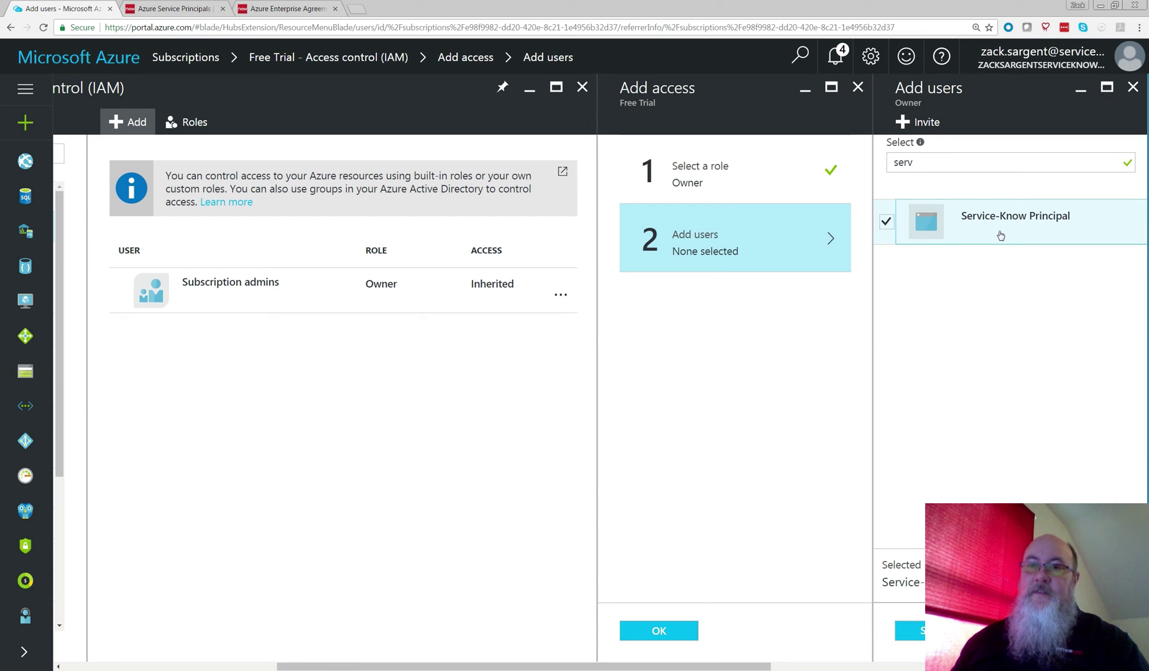
left_click(912, 631)
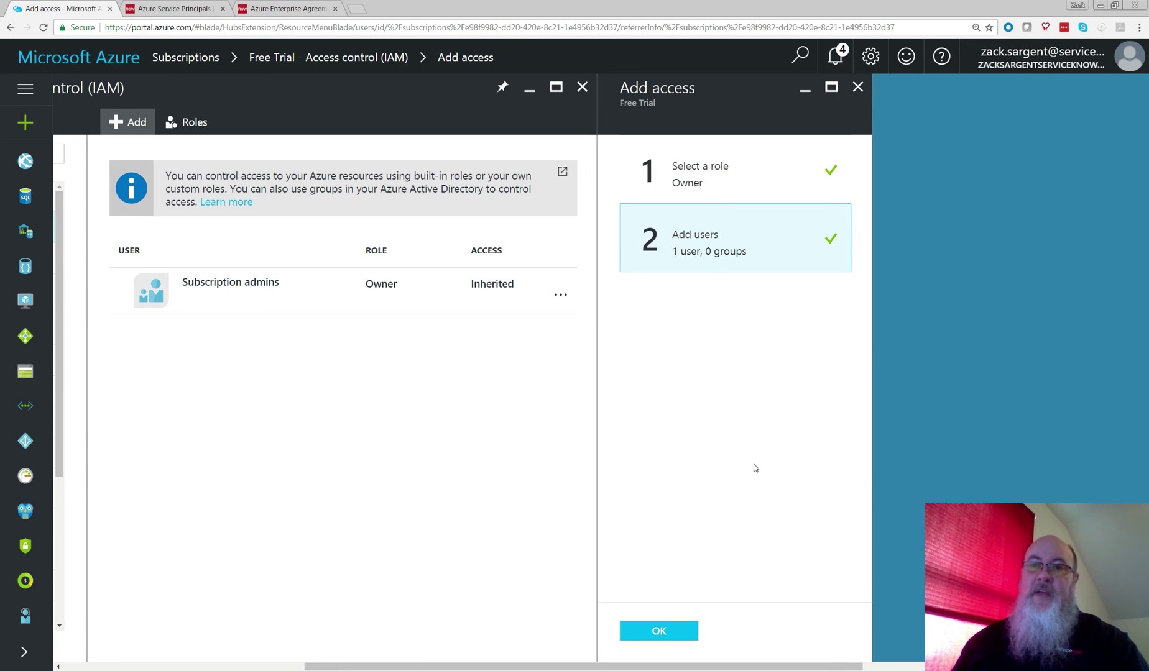
left_click(686, 632)
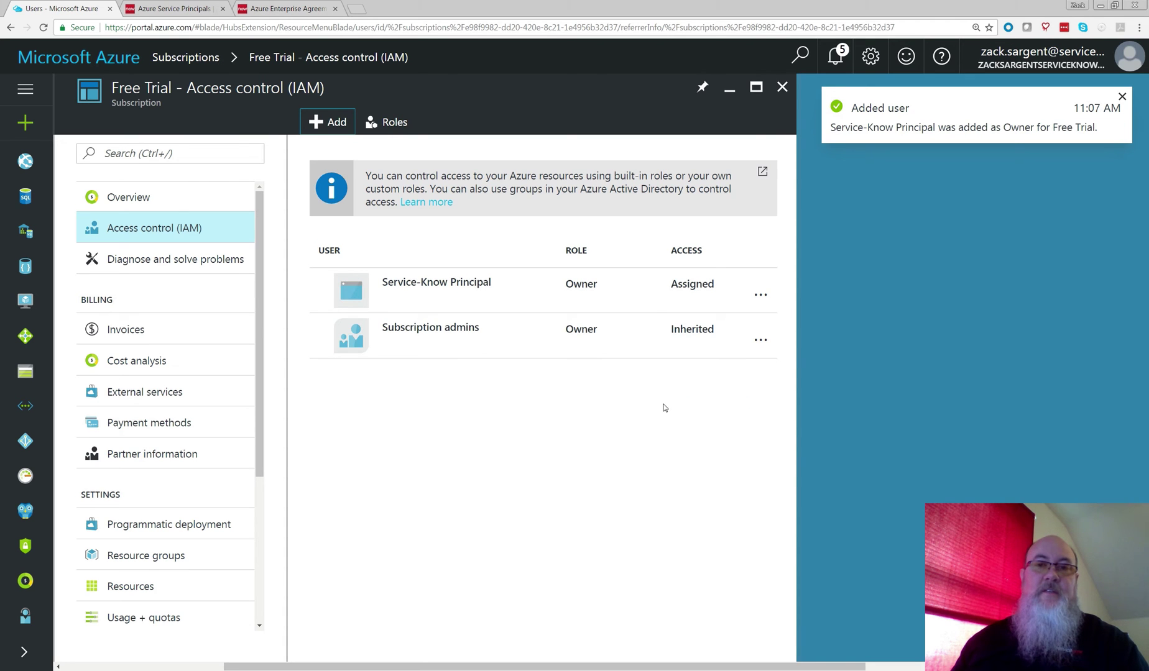
left_click(182, 10)
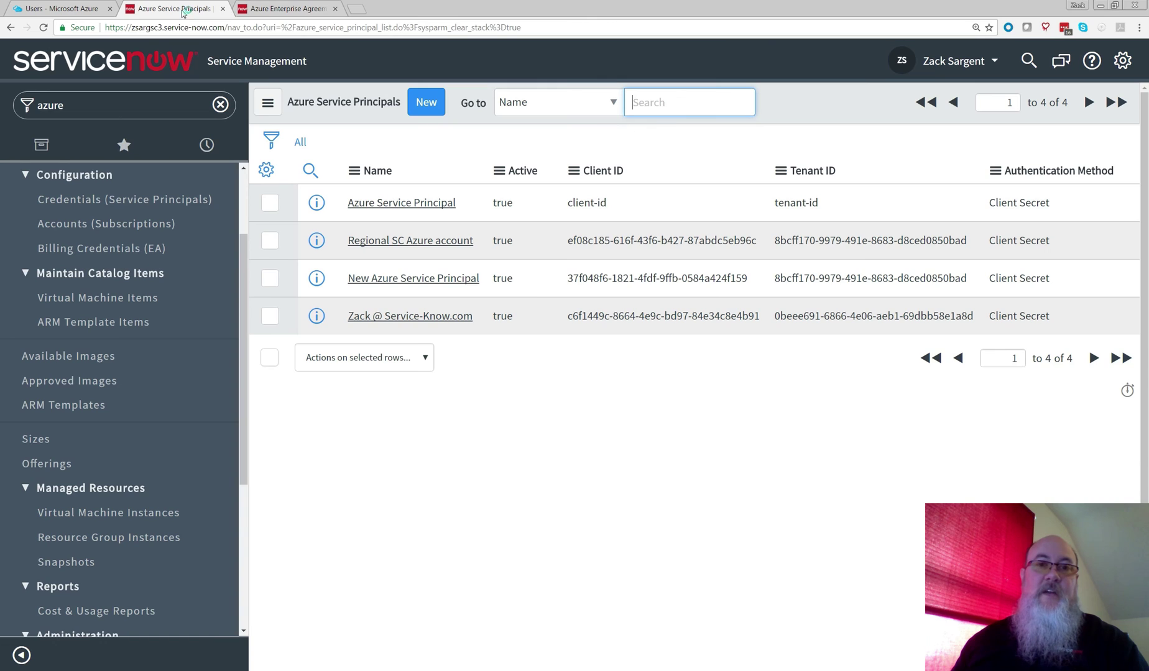
left_click(417, 318)
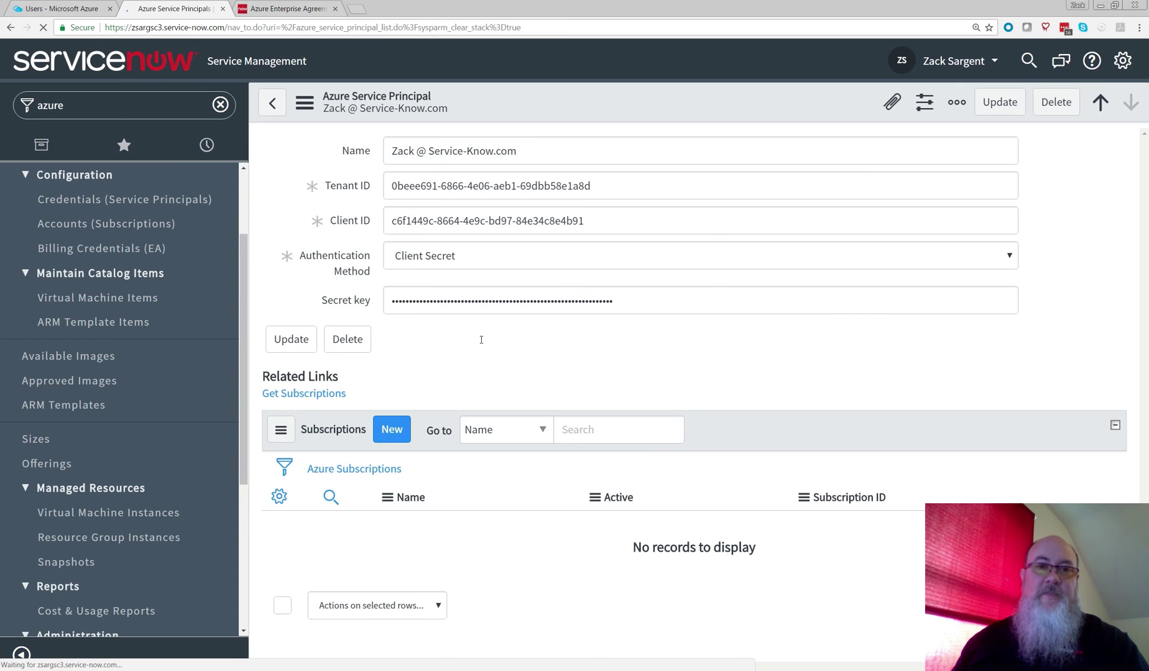
Step: Get the credential's subscriptions, open Free Trial, and create its discovery schedule
left_click(332, 393)
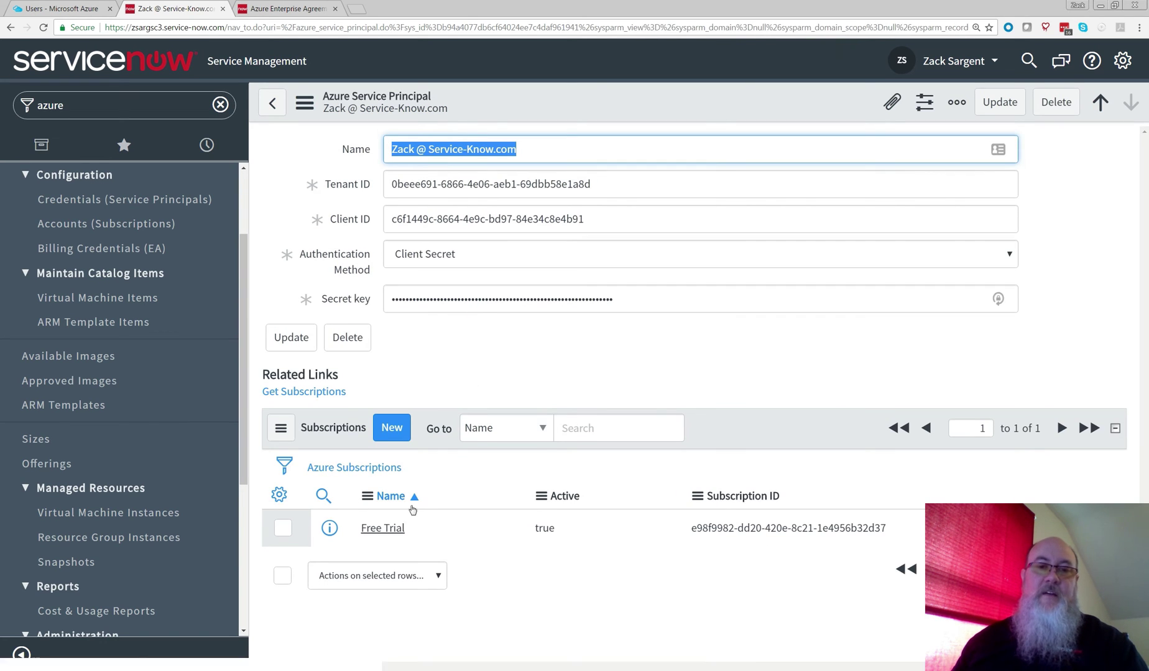
left_click(382, 529)
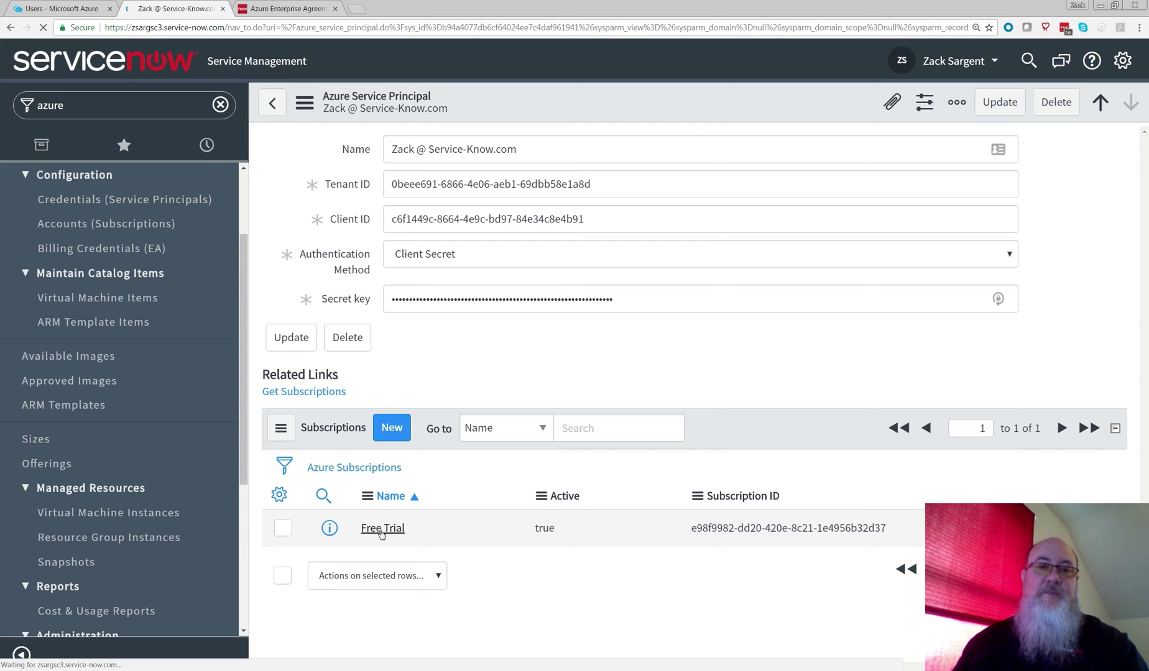
left_click(381, 529)
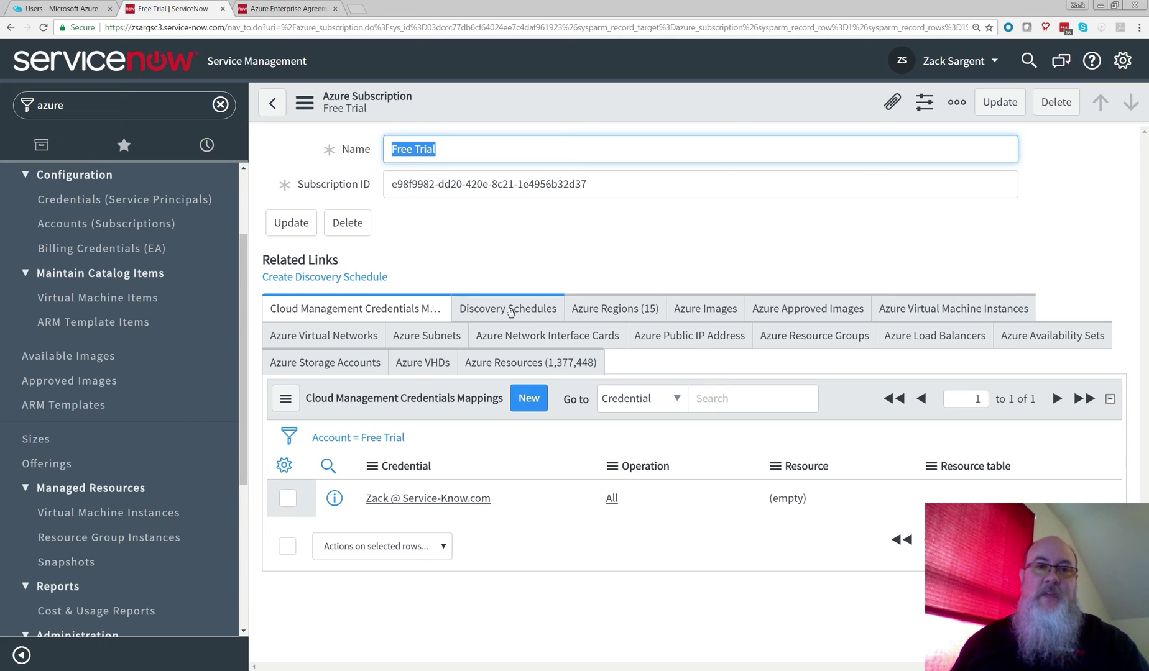
left_click(323, 280)
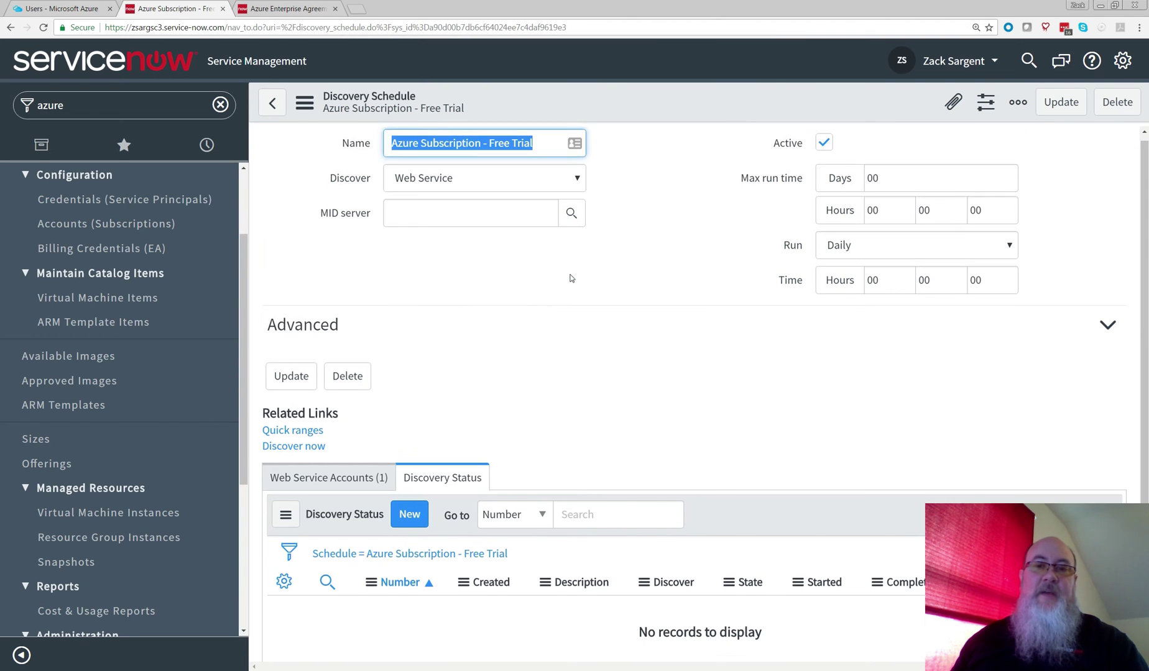
Step: Run Discover now on the 'Azure Subscription - Free Trial' schedule
scroll(502, 344, "down", 2)
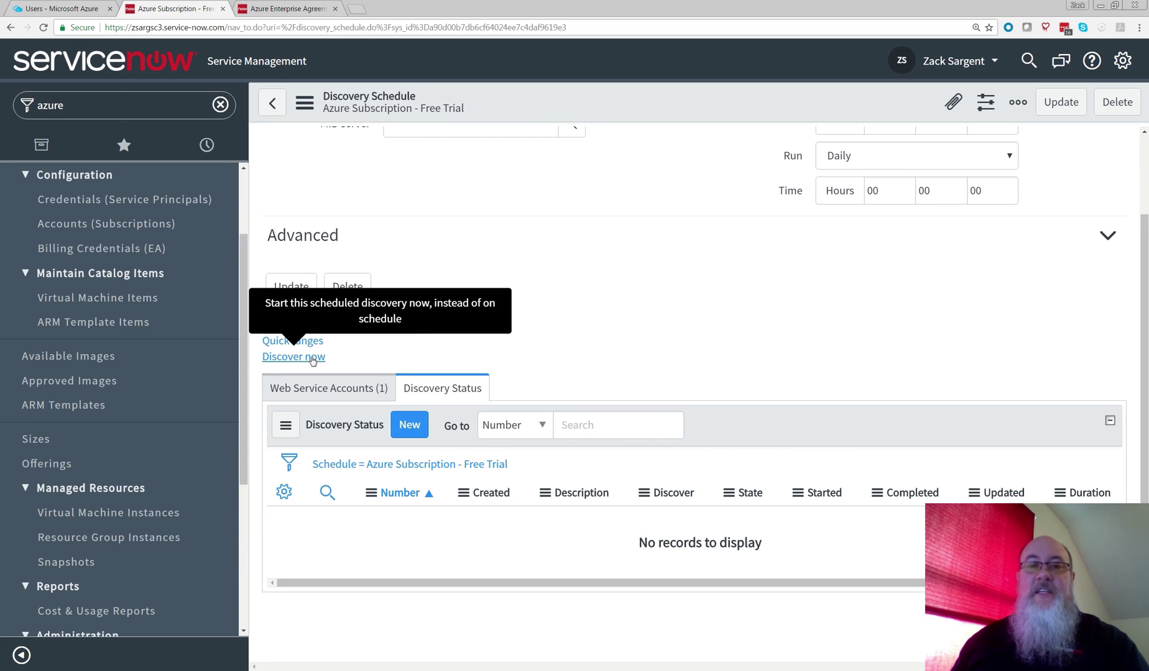
left_click(312, 360)
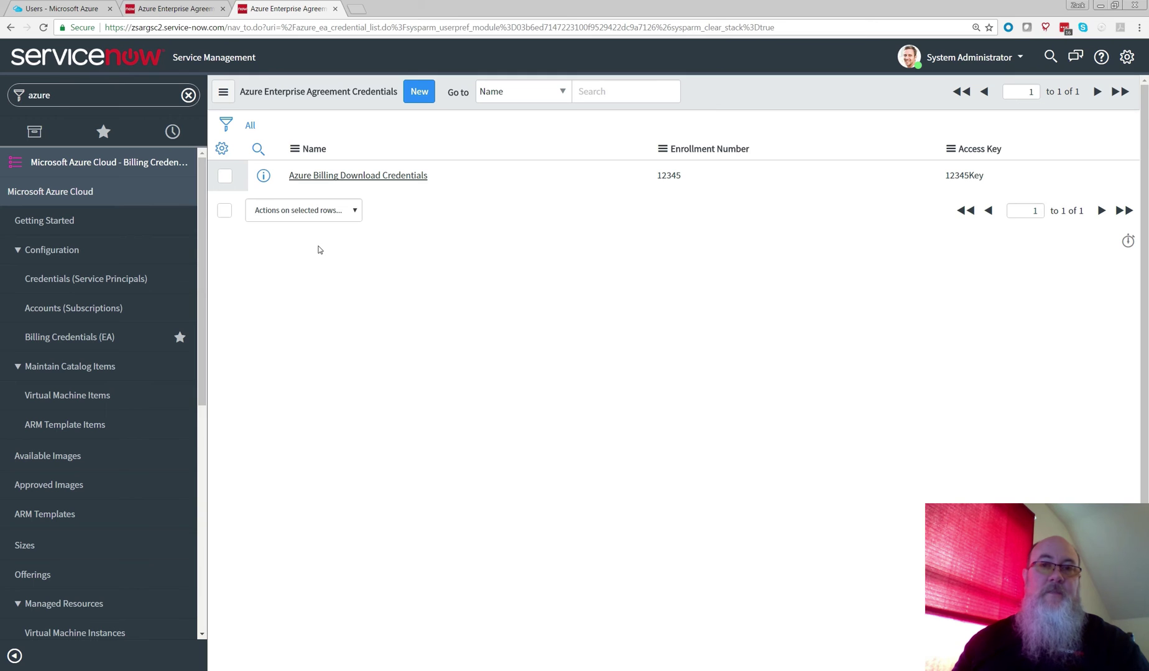
Step: Select the Azure Billing Download Credentials entry in the Enterprise Agreement Credentials list
left_click(398, 177)
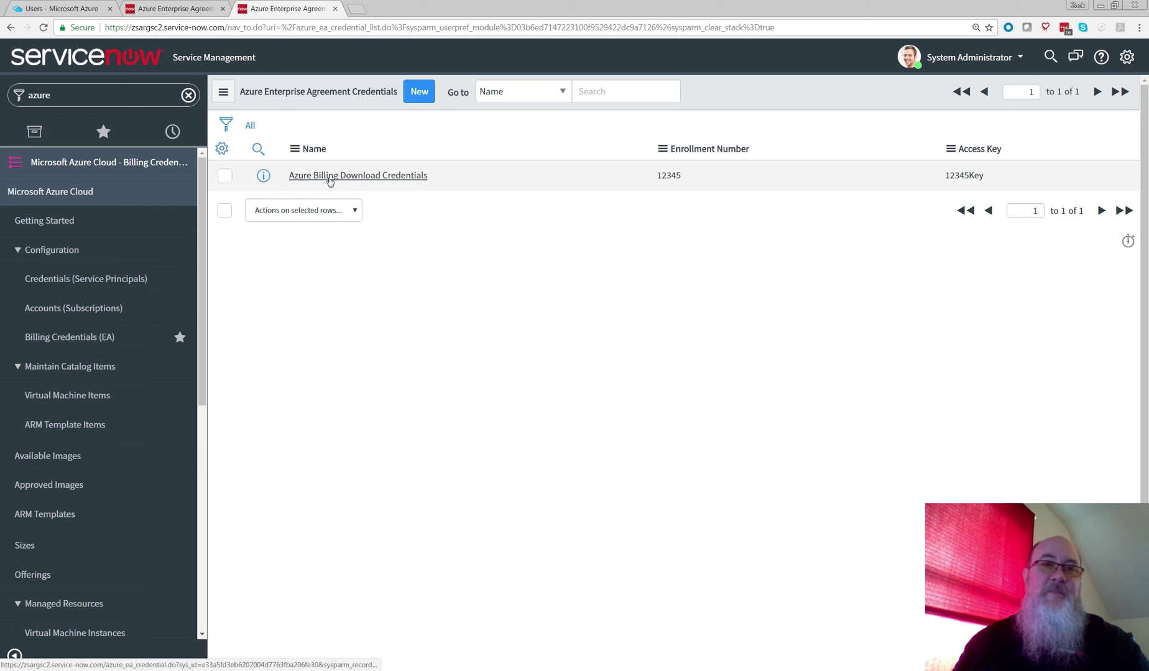
left_click(330, 179)
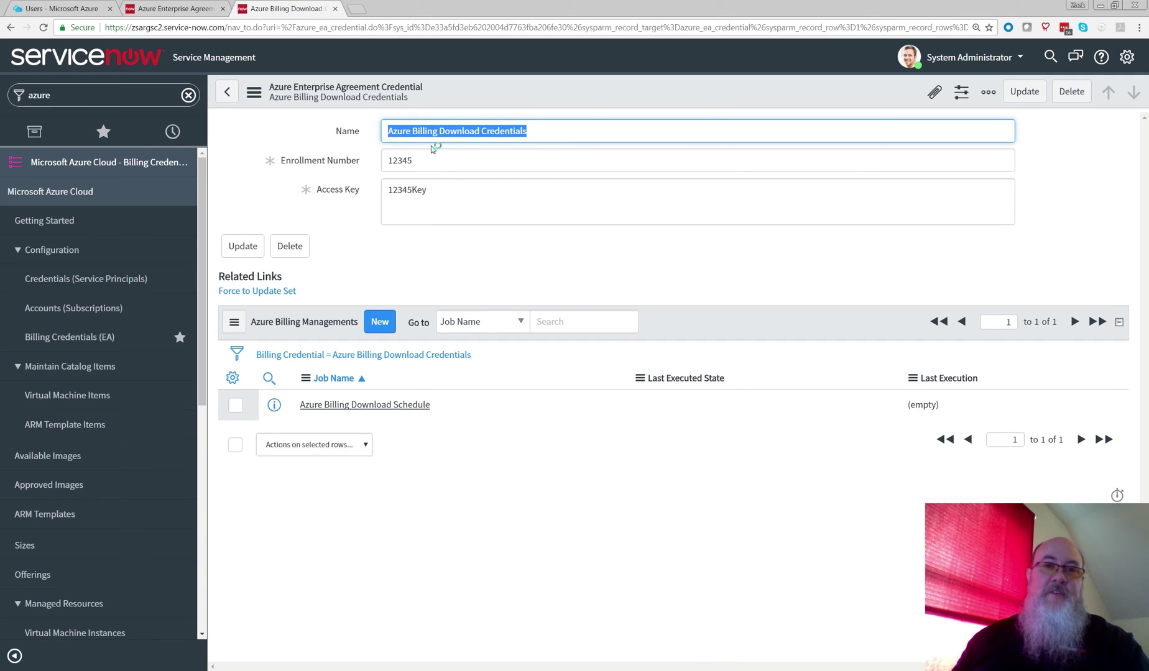
key("Tab")
key("Tab")
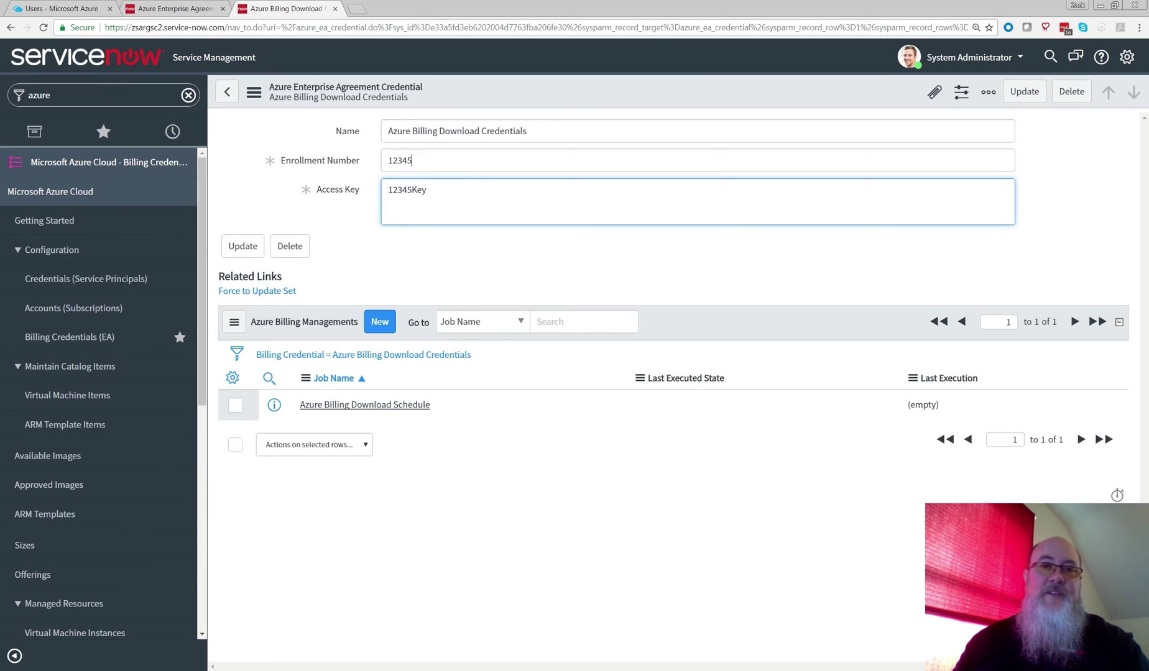
key("shift+Tab")
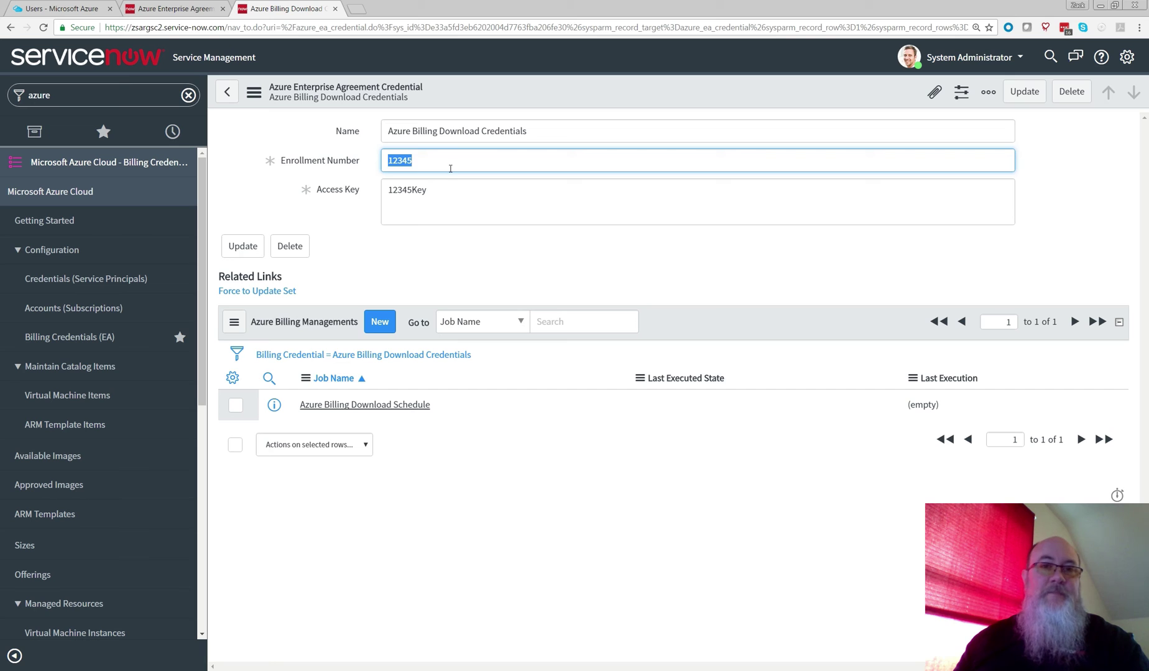
left_click_drag(435, 190, 377, 190)
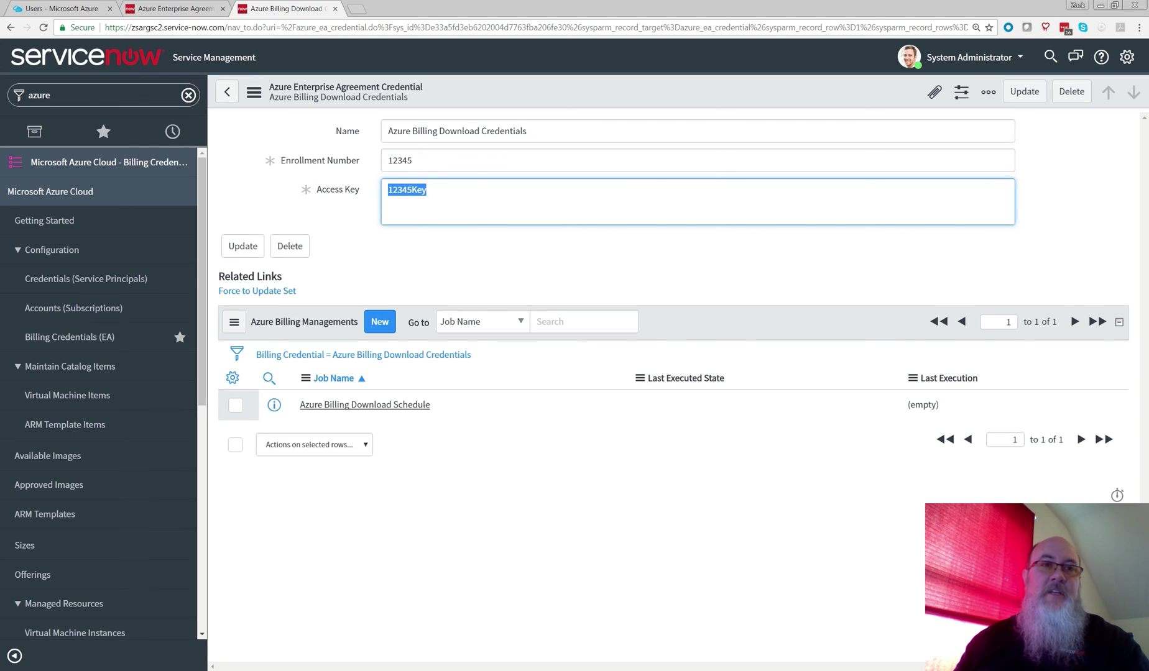
type("ea.az")
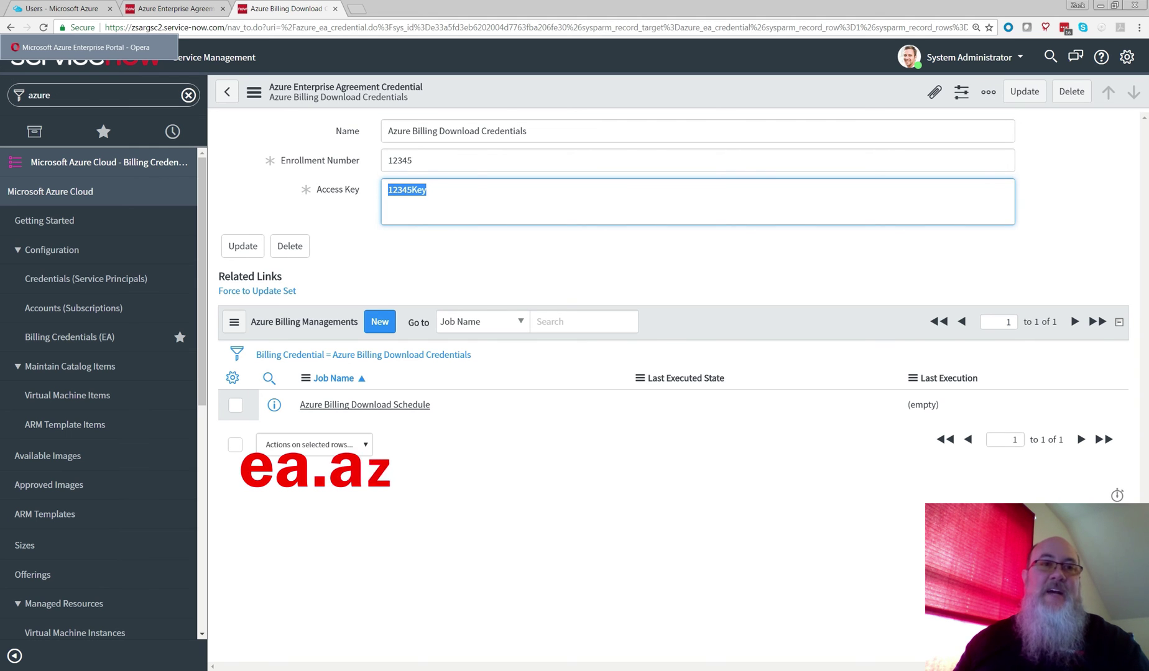
left_click(93, 48)
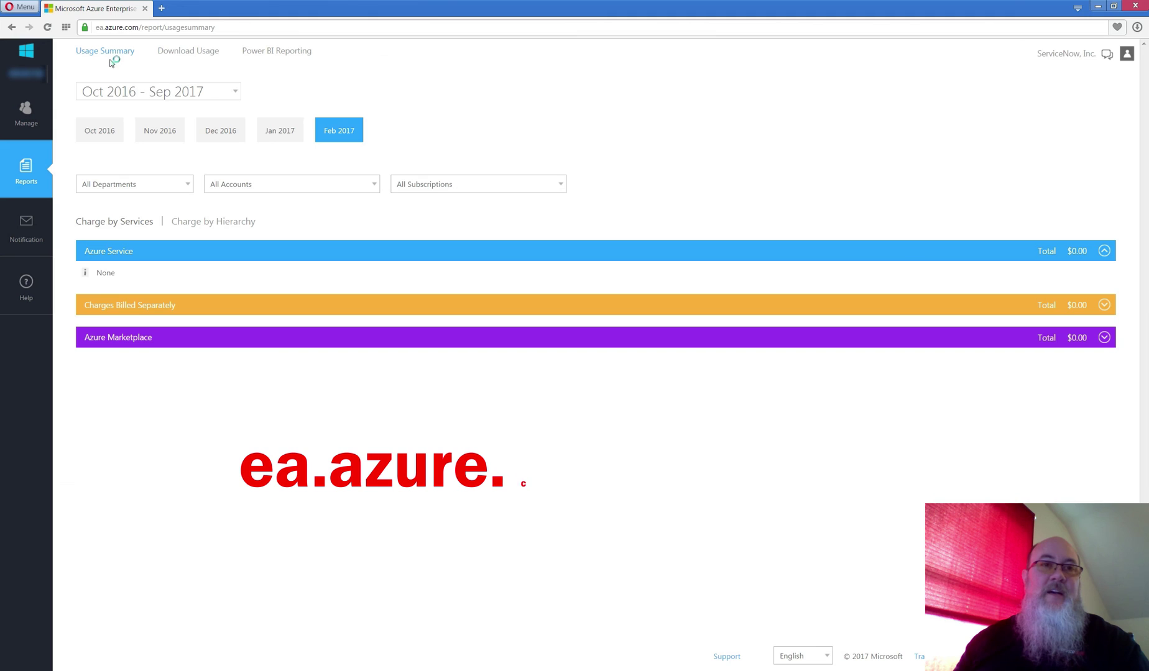
Step: Copy the real enrollment number from the Enterprise Portal into ServiceNow's Enrollment Number field
left_click_drag(96, 28, 138, 27)
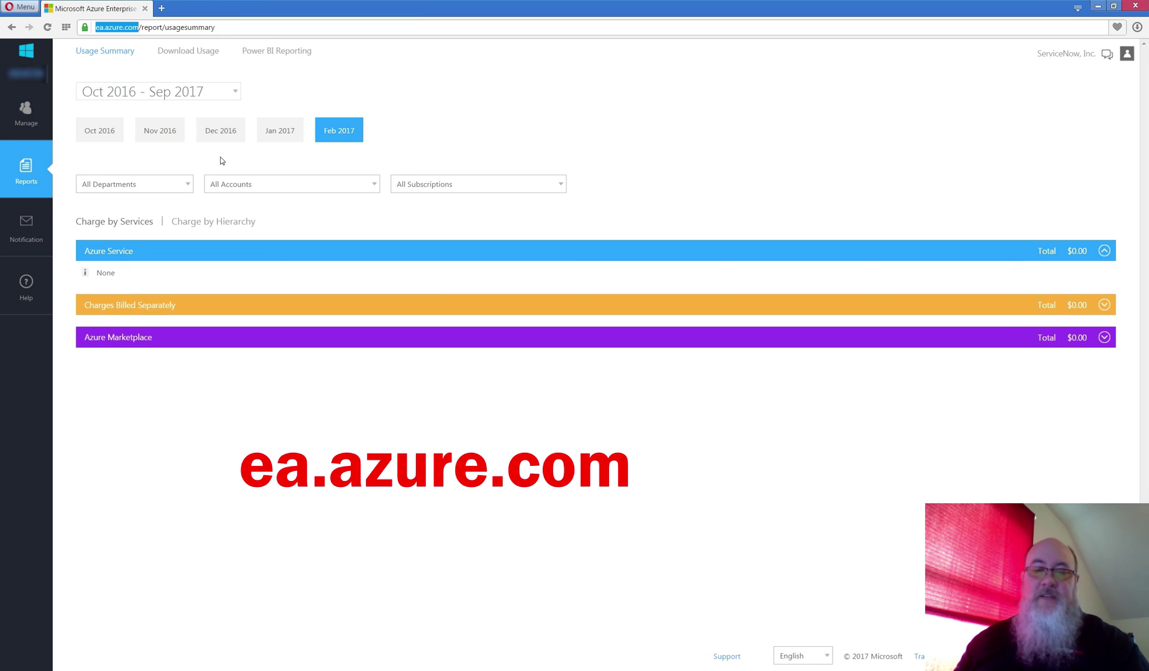
key("ctrl+plus")
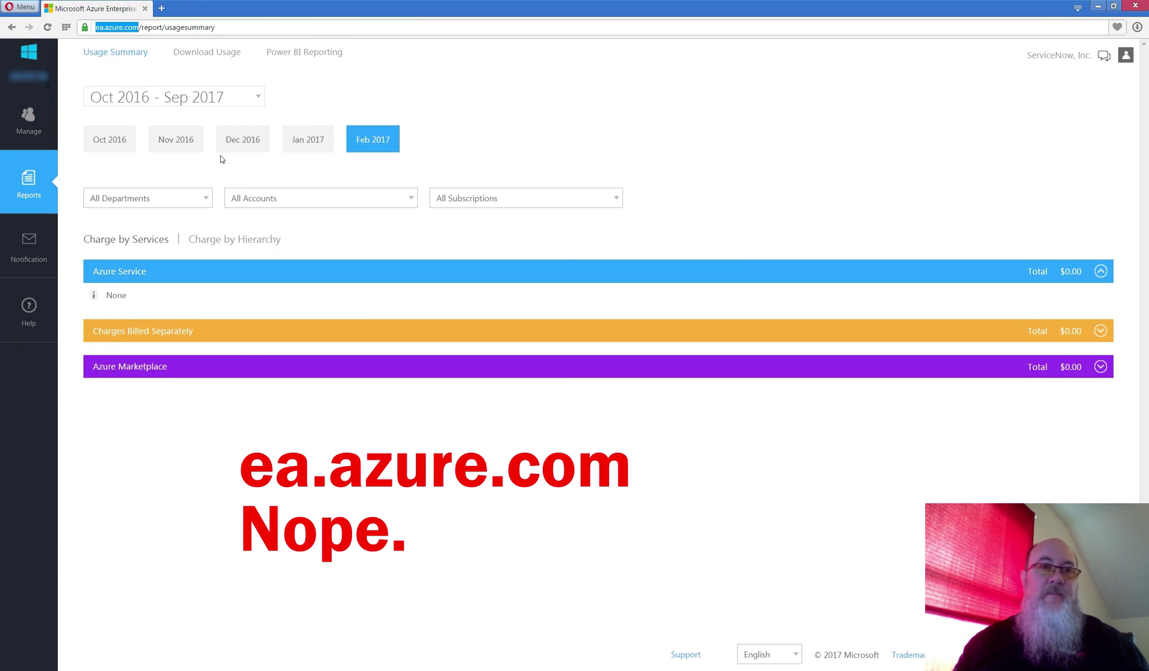
key("ctrl+plus")
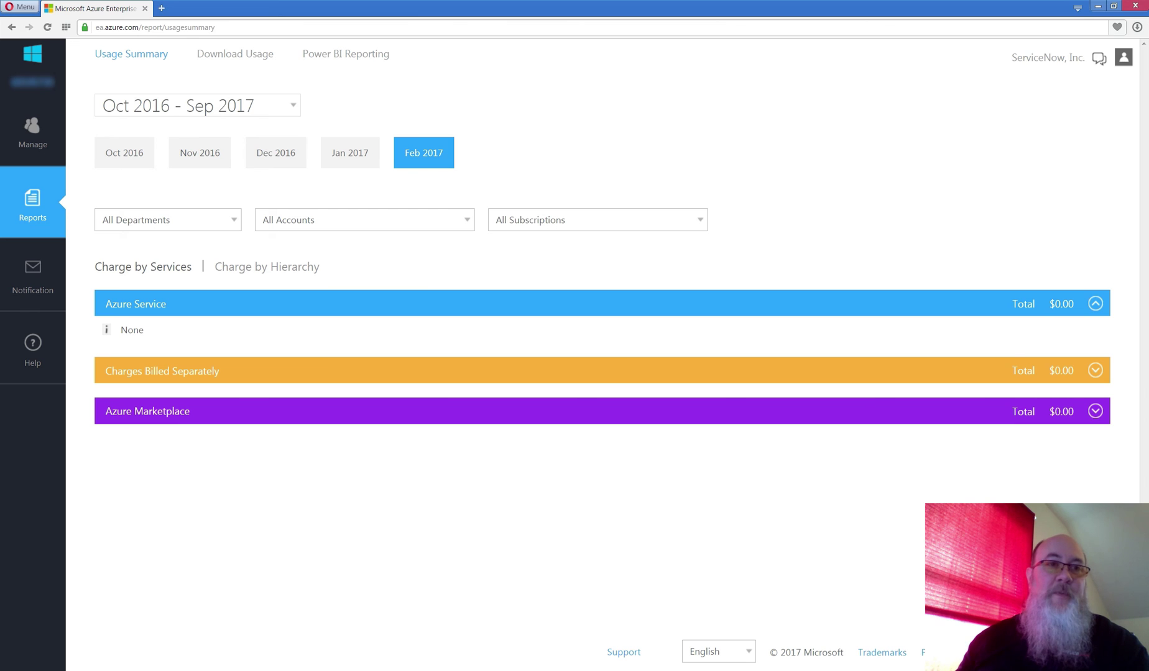
left_click_drag(55, 81, 10, 87)
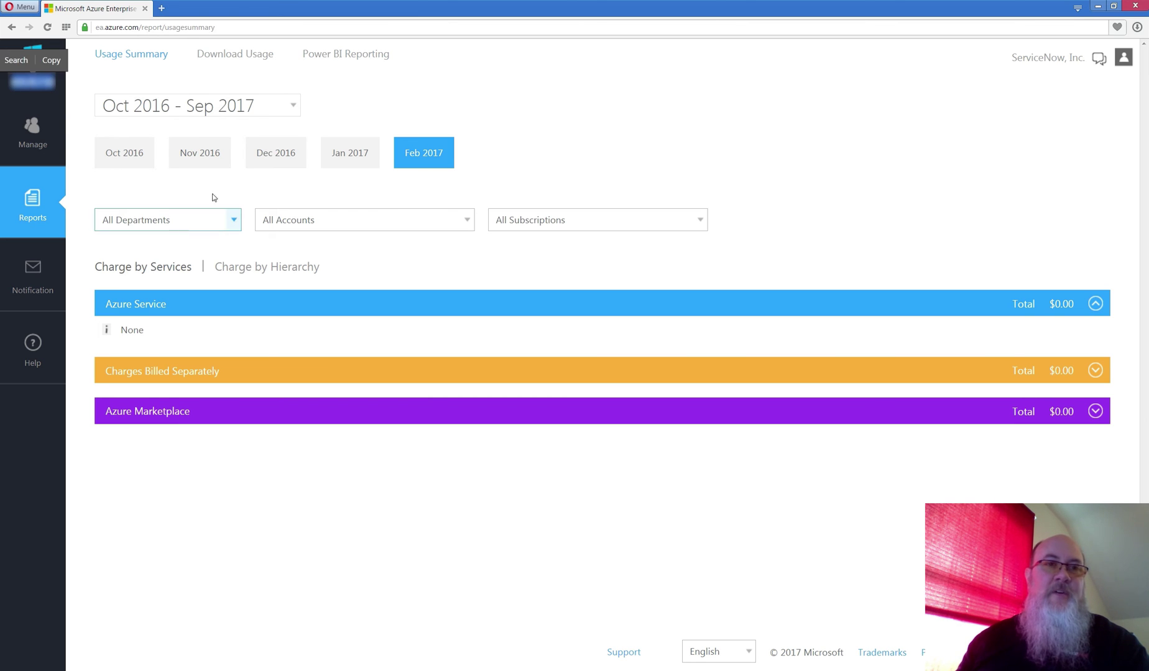
left_click(383, 103)
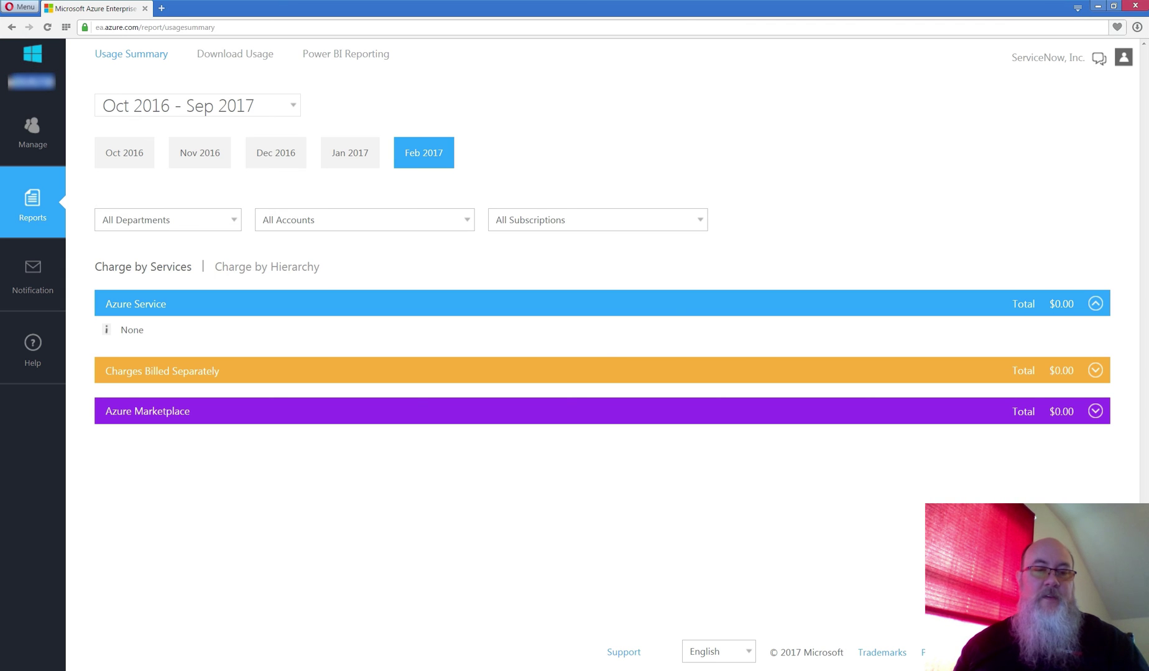
key("alt+Tab")
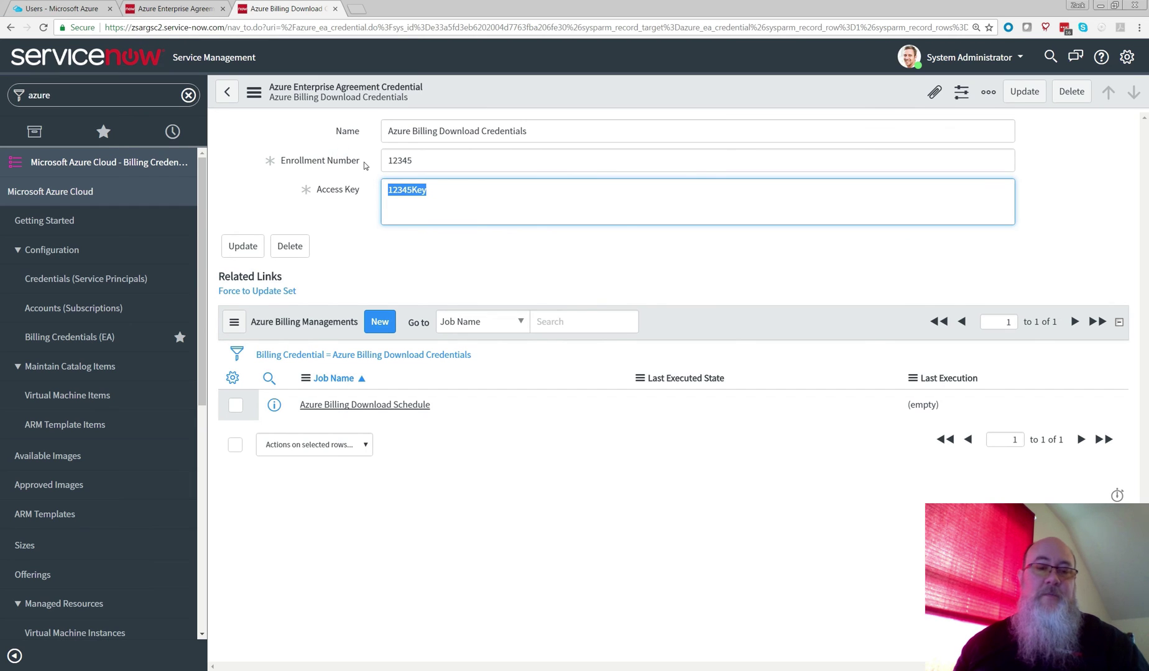
key("shift+Tab")
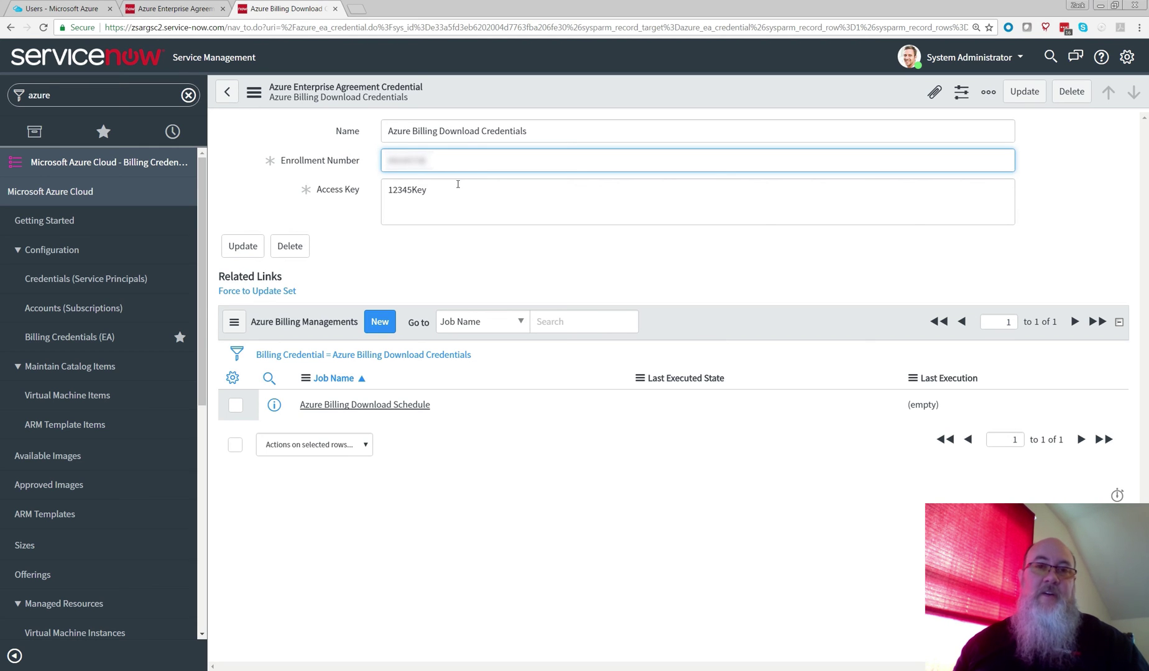
key("alt+Tab")
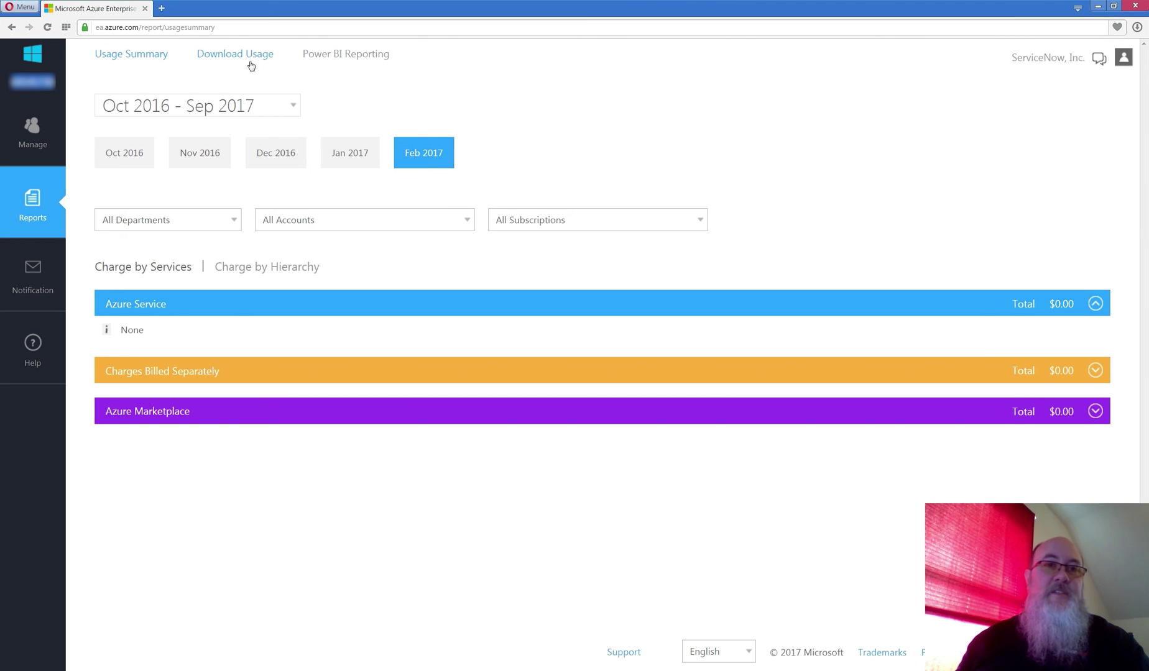
Step: Expand and copy the ITOM SC1 department's full primary API access key
left_click(242, 55)
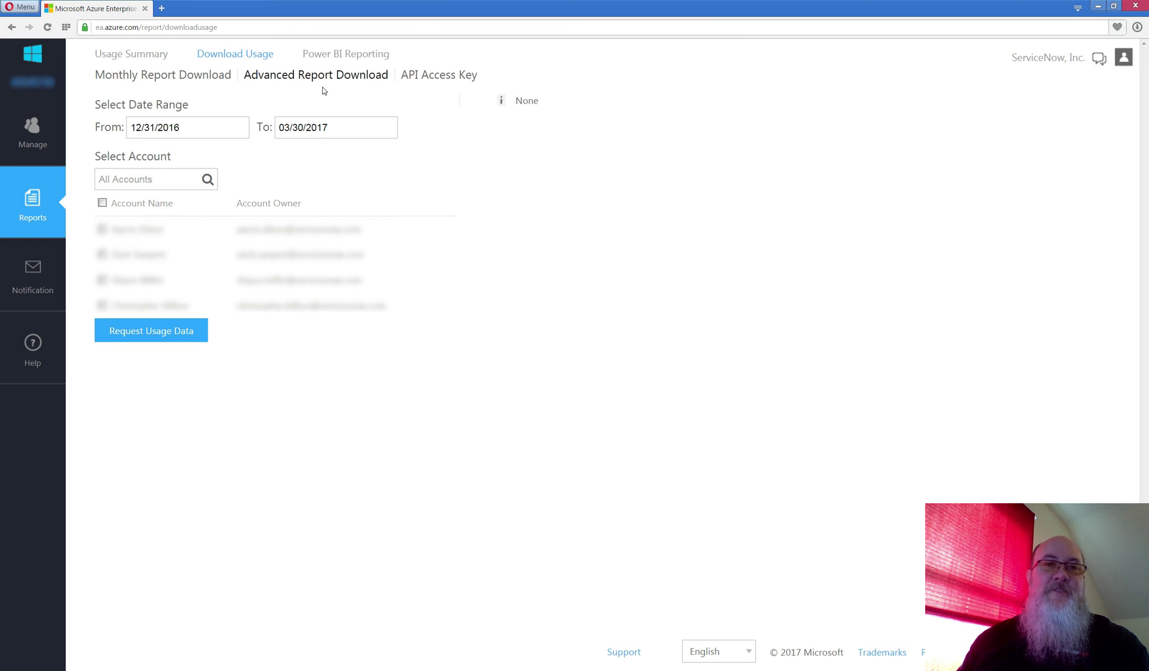
left_click(438, 78)
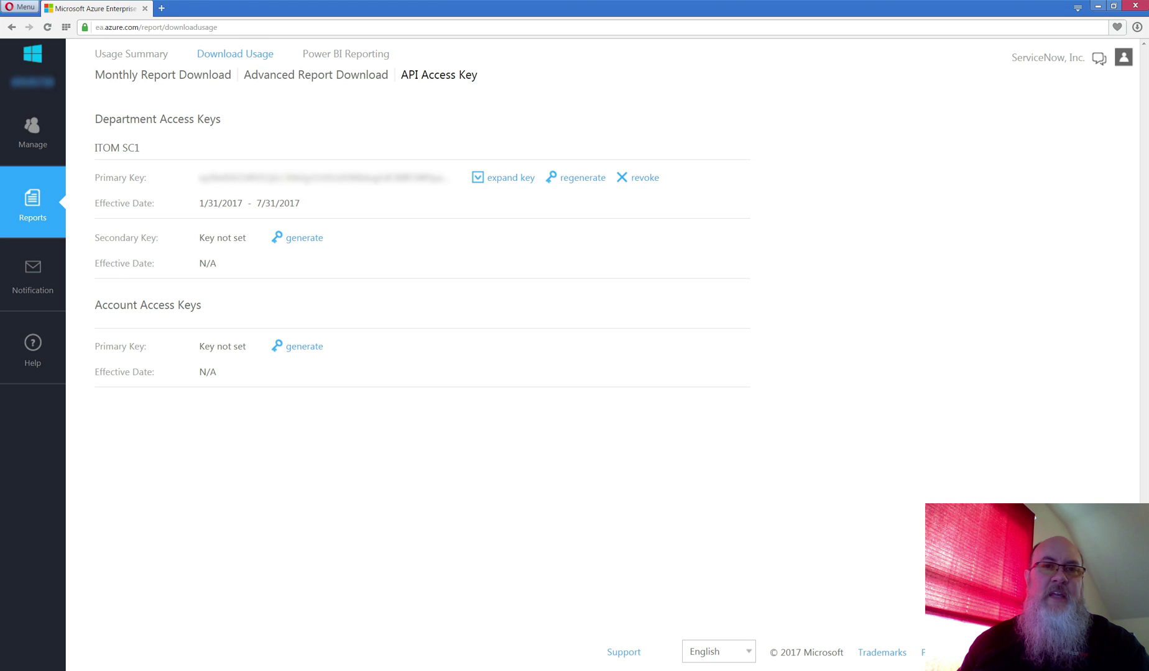
left_click(488, 180)
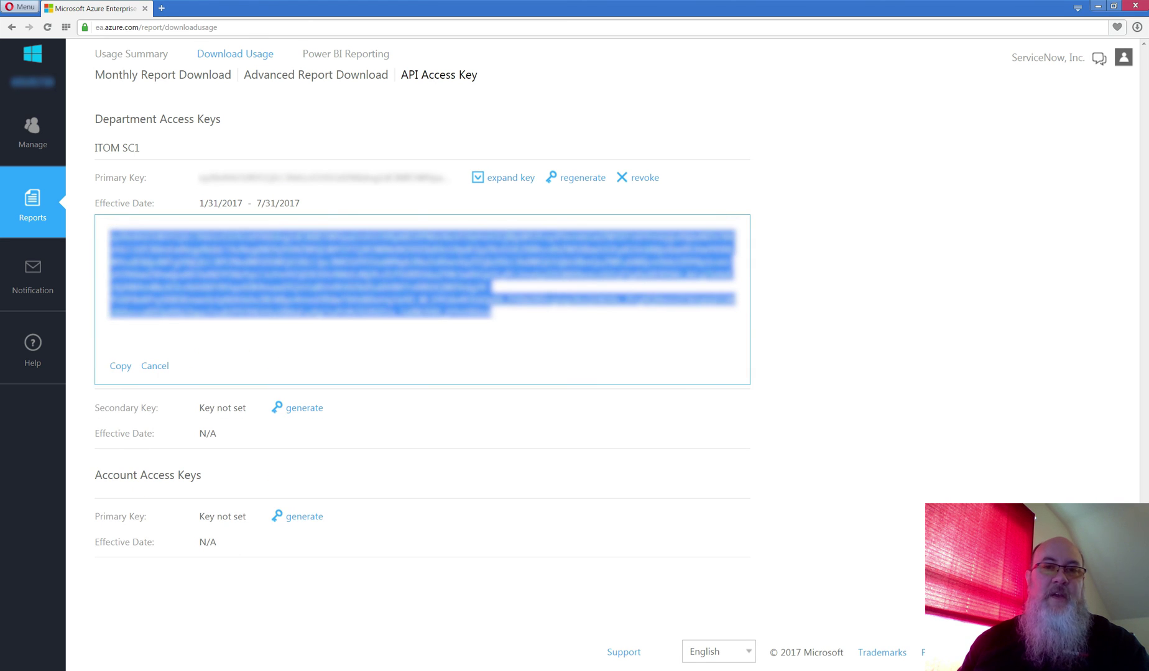
right_click(311, 272)
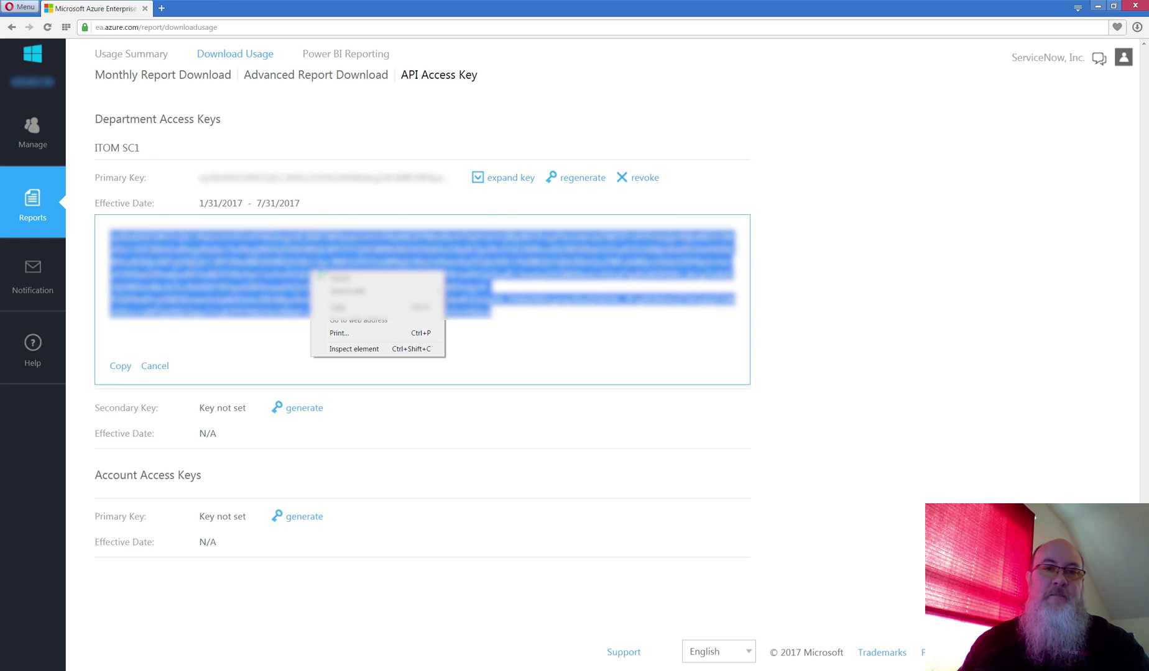
left_click(341, 307)
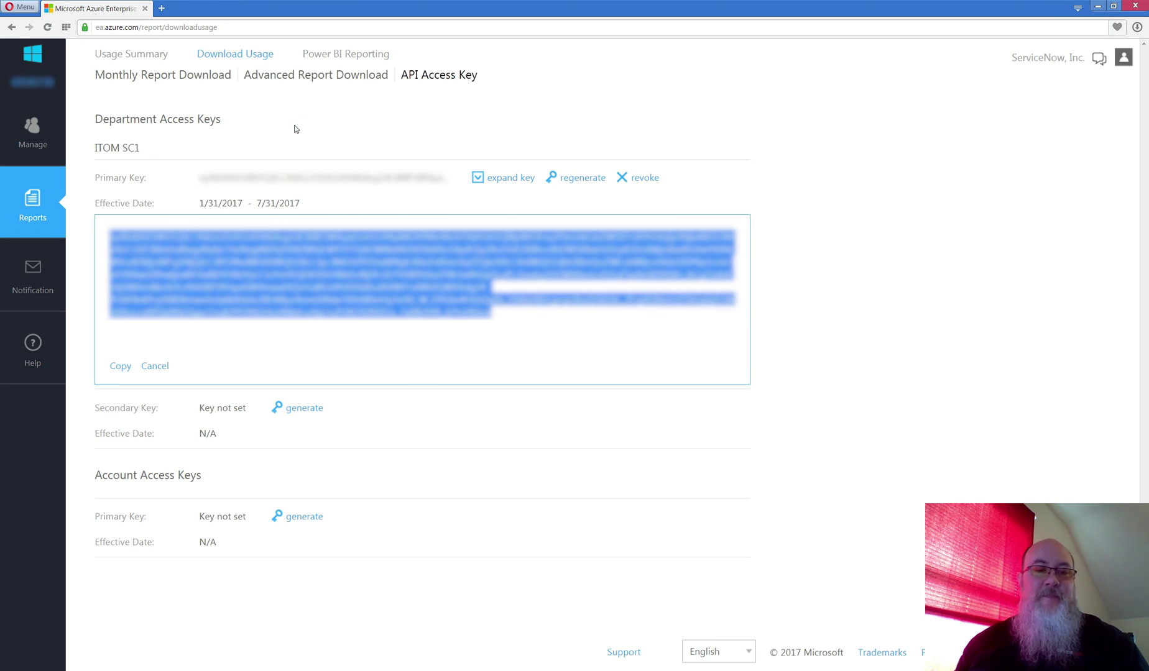
Step: Replace the 12345Key placeholder with the copied primary key and update the credential
key("alt+Tab")
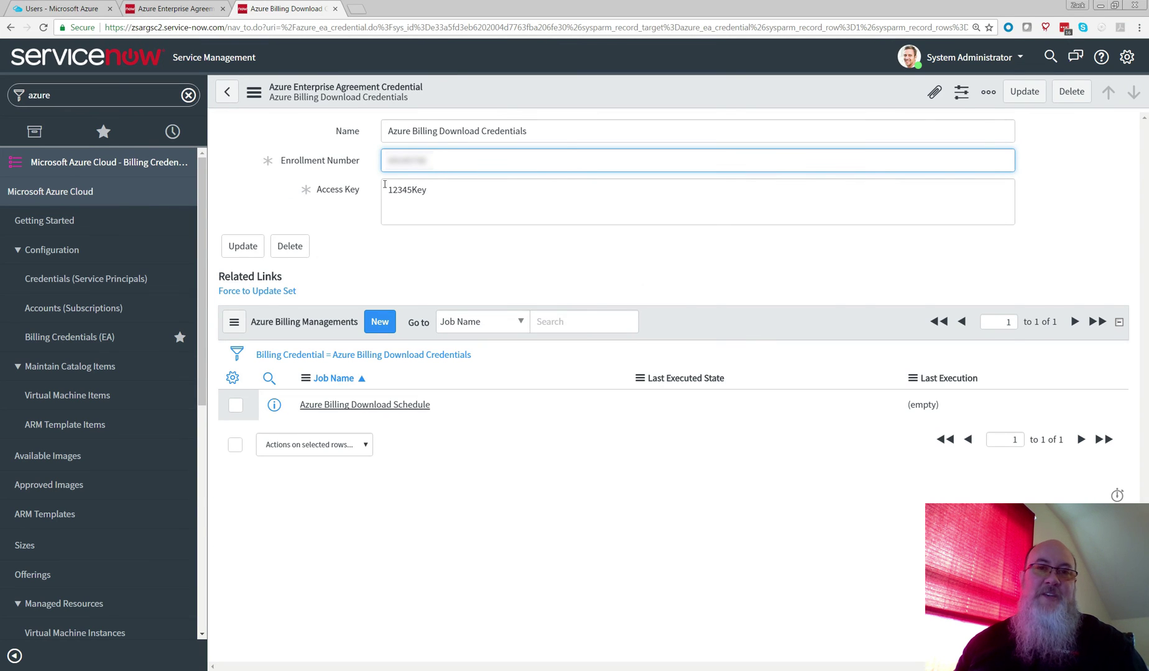
triple_click(454, 197)
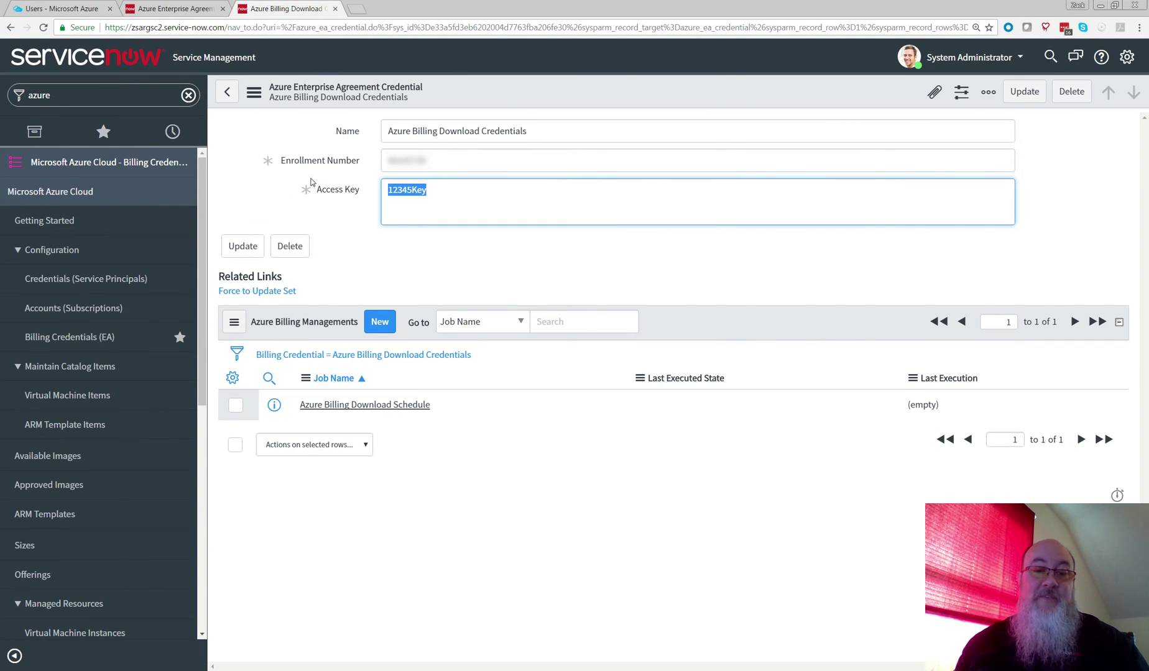
key("ctrl+v")
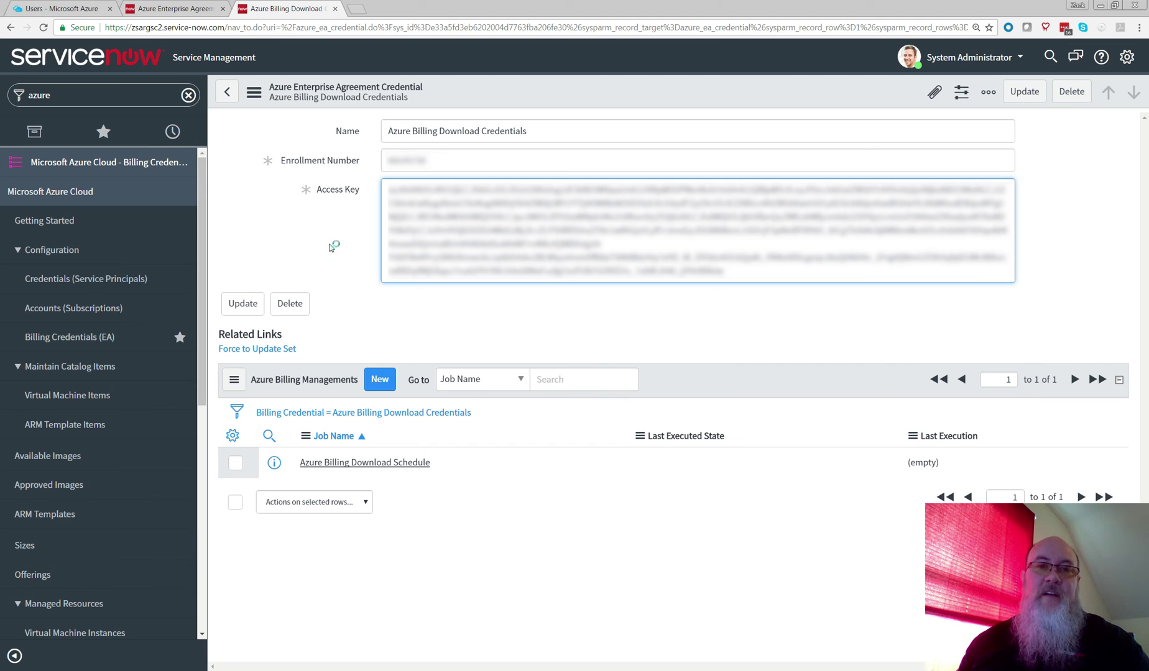
left_click(260, 303)
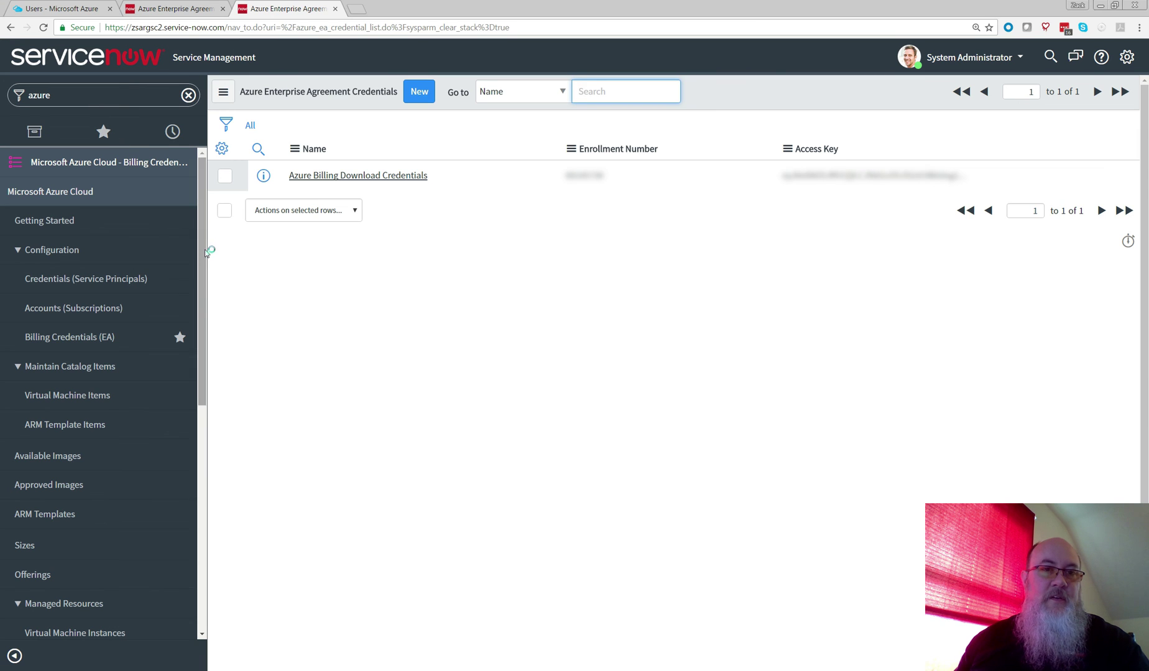
Step: Open the Azure Billing Managements list of billing download schedules
scroll(206, 261, "down", 1)
left_click_drag(206, 261, 208, 432)
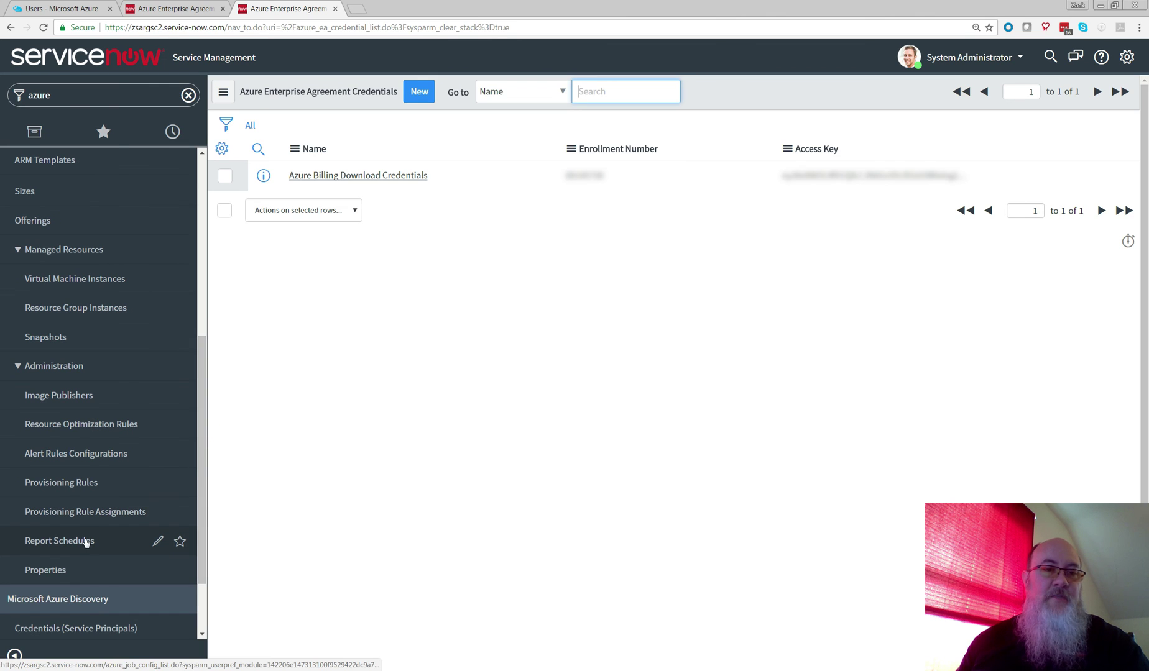
left_click(61, 544)
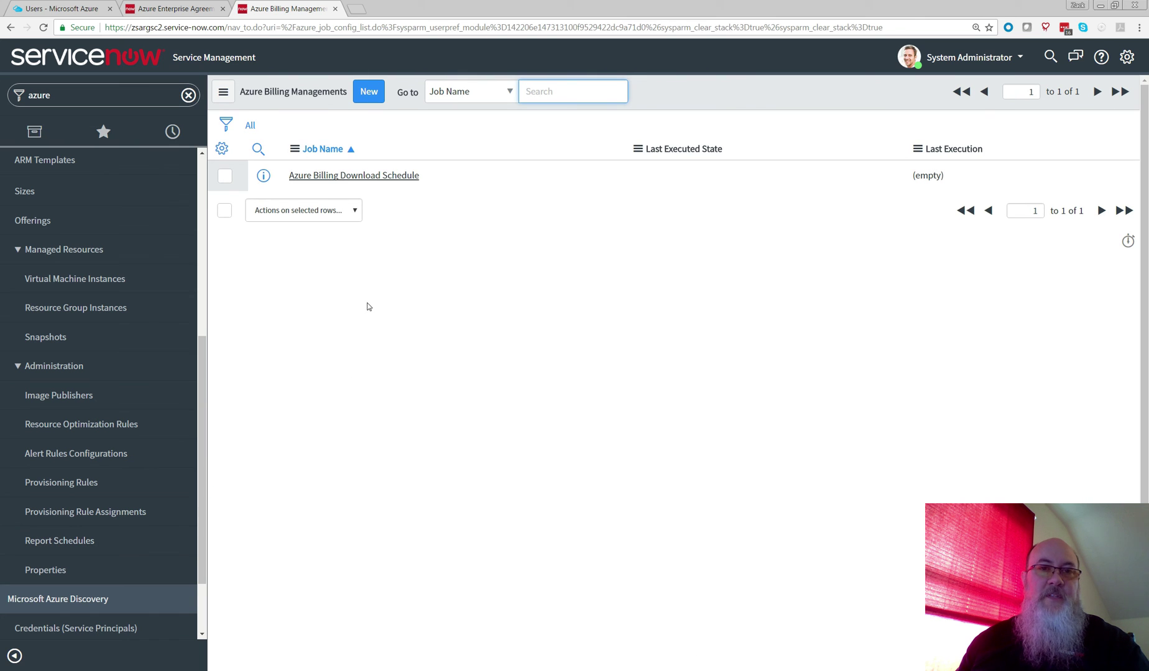
Step: Run the Azure Billing Download Schedule job immediately with Execute Now
left_click(371, 179)
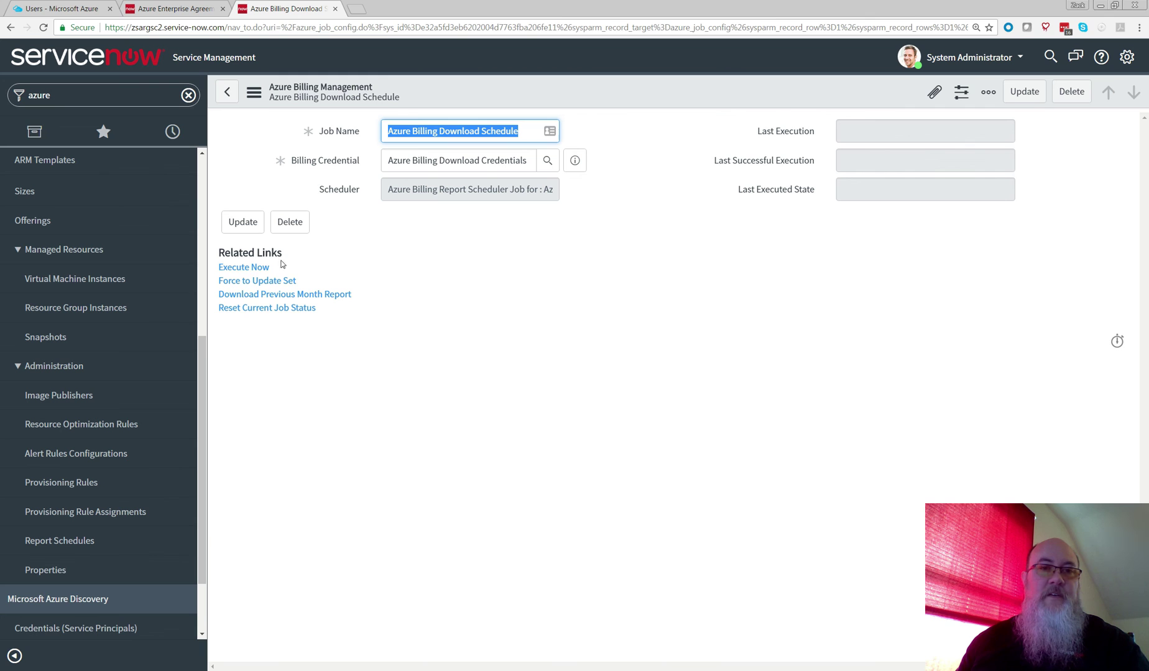
left_click(256, 276)
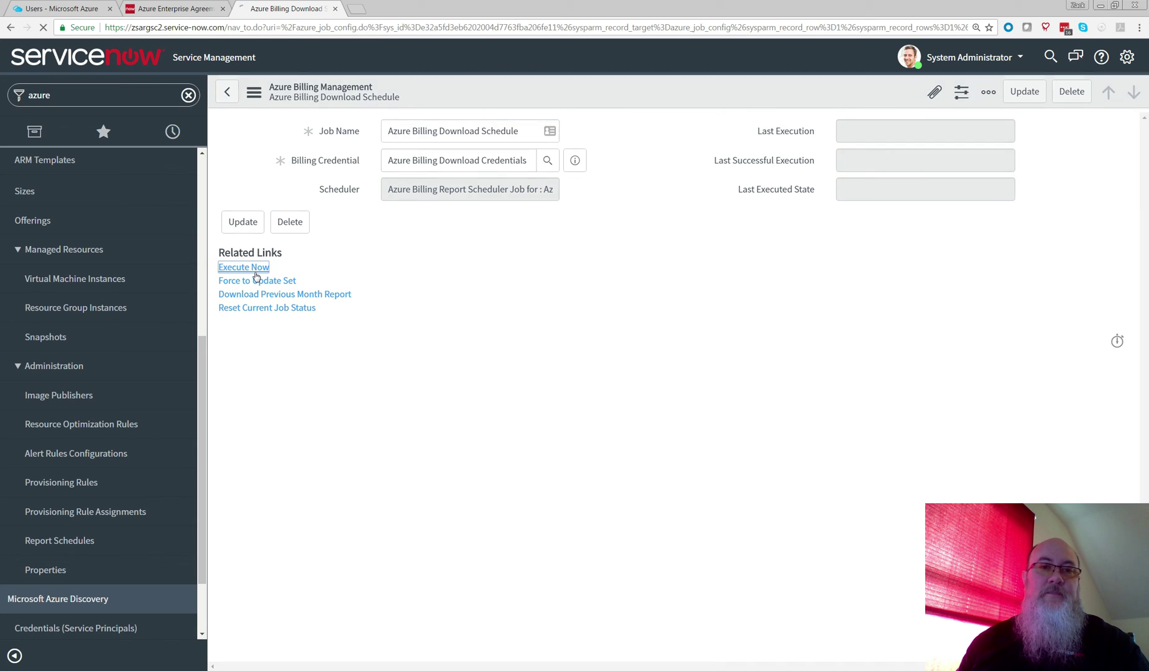